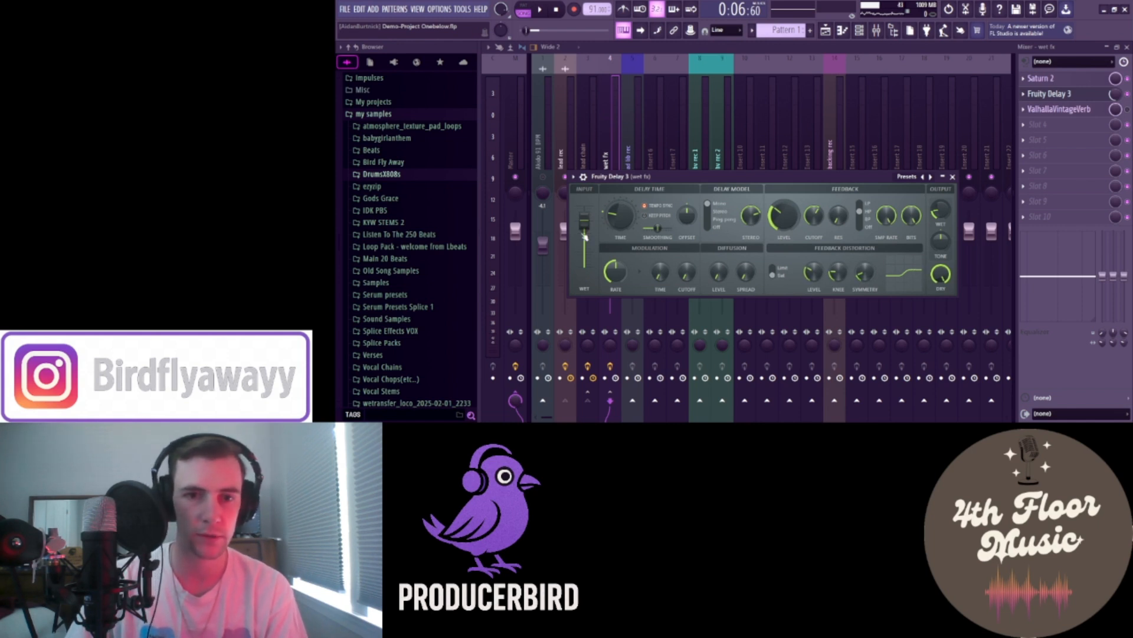
Close the wet fx track's Fruity Delay 3 and play a passage of the song to hear the effect in context
{"action": "left_click", "coordinate": [954, 177]}
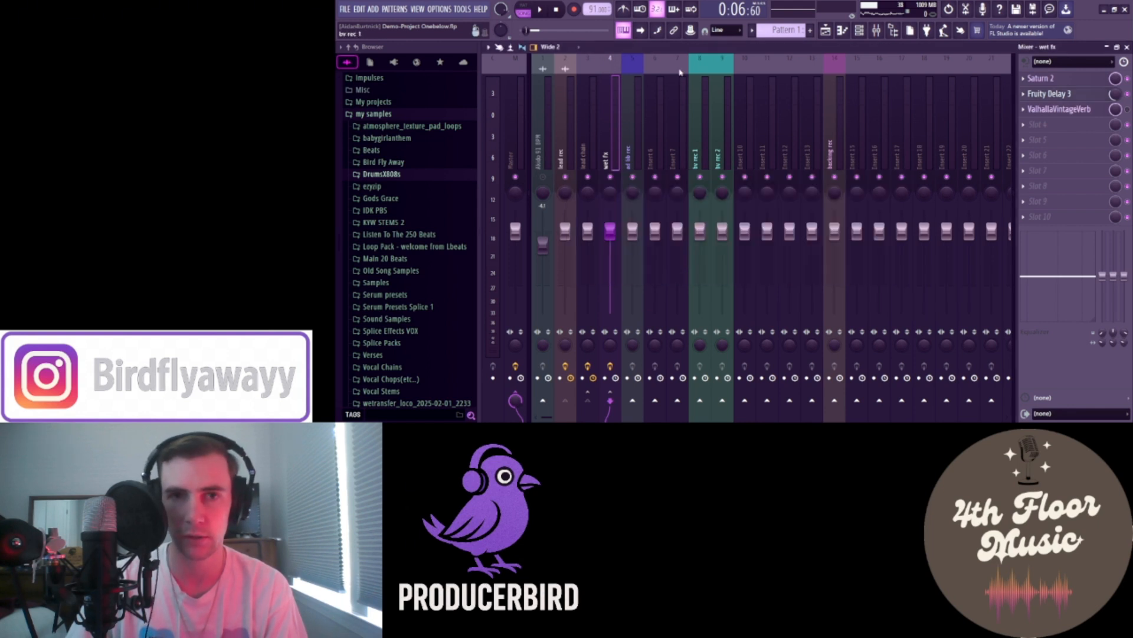
{"action": "left_click", "coordinate": [541, 10]}
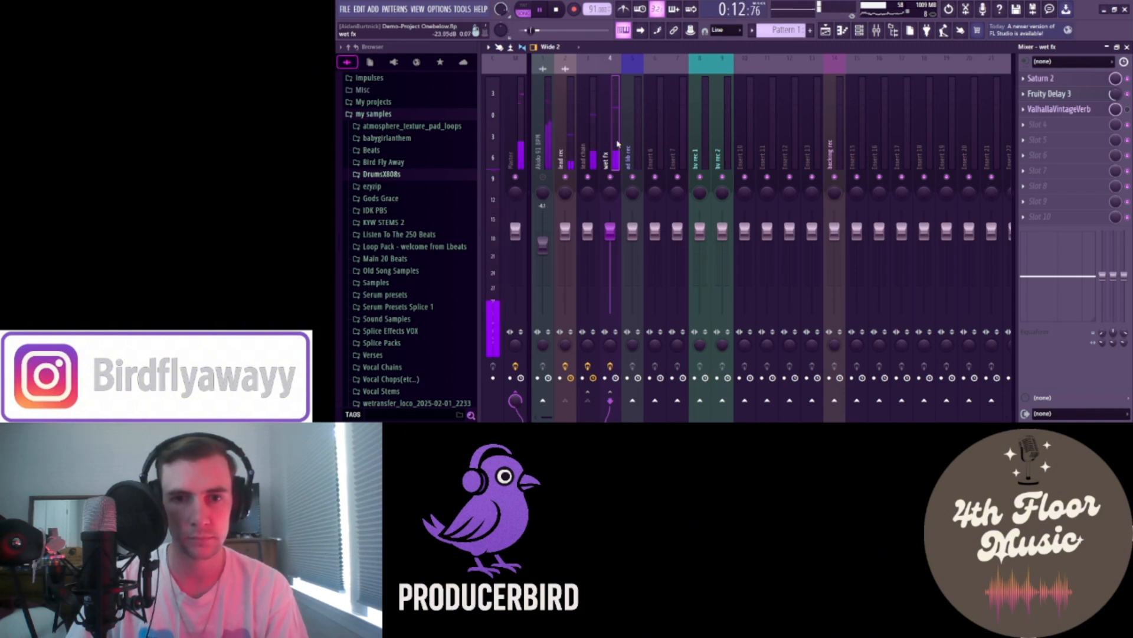
{"action": "left_click", "coordinate": [540, 10]}
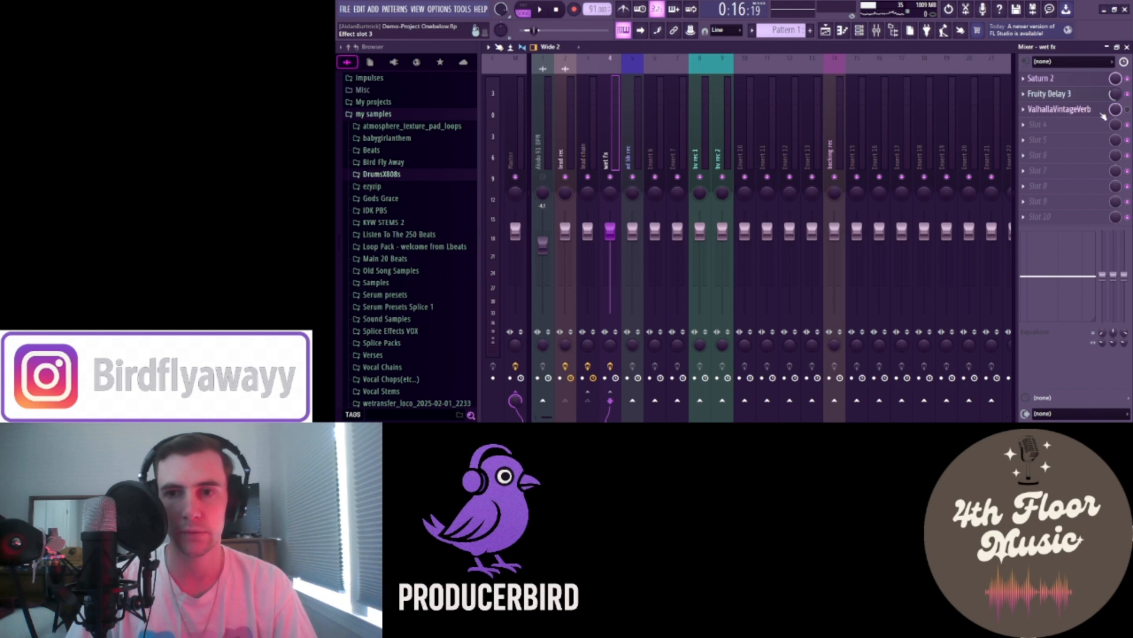
Set the decay of the wet fx track's ValhallaVintageVerb to 2.19 s and close the reverb
{"action": "left_click", "coordinate": [1077, 115]}
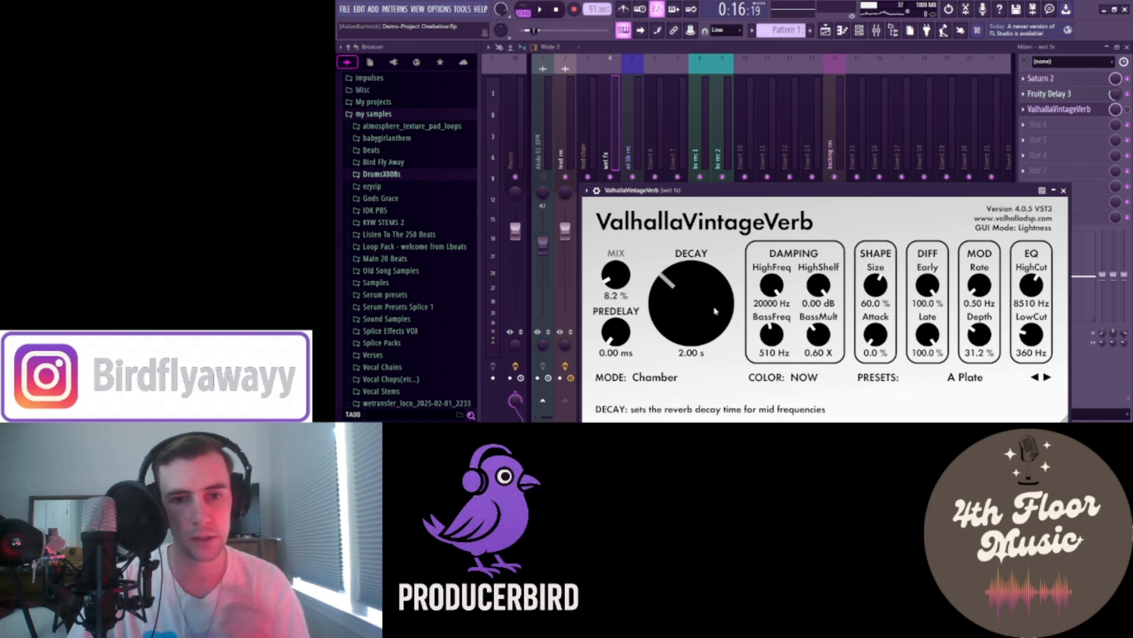
{"action": "scroll", "coordinate": [708, 310], "scroll_direction": "up", "scroll_amount": 1}
{"action": "scroll", "coordinate": [708, 310], "scroll_direction": "up", "scroll_amount": 3}
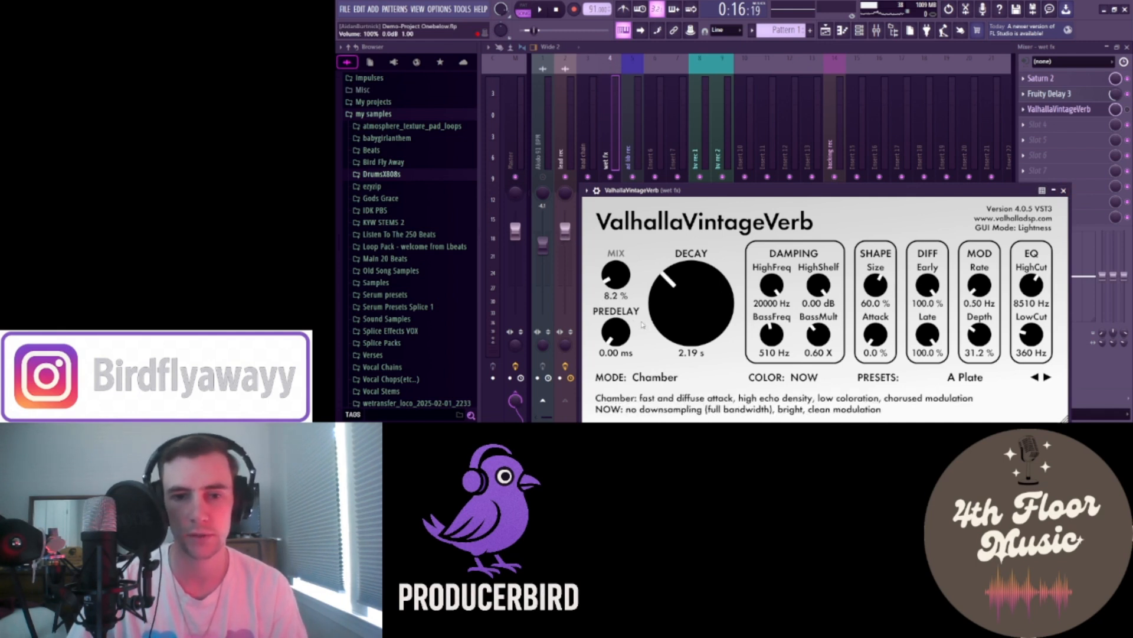
{"action": "left_click", "coordinate": [1064, 190]}
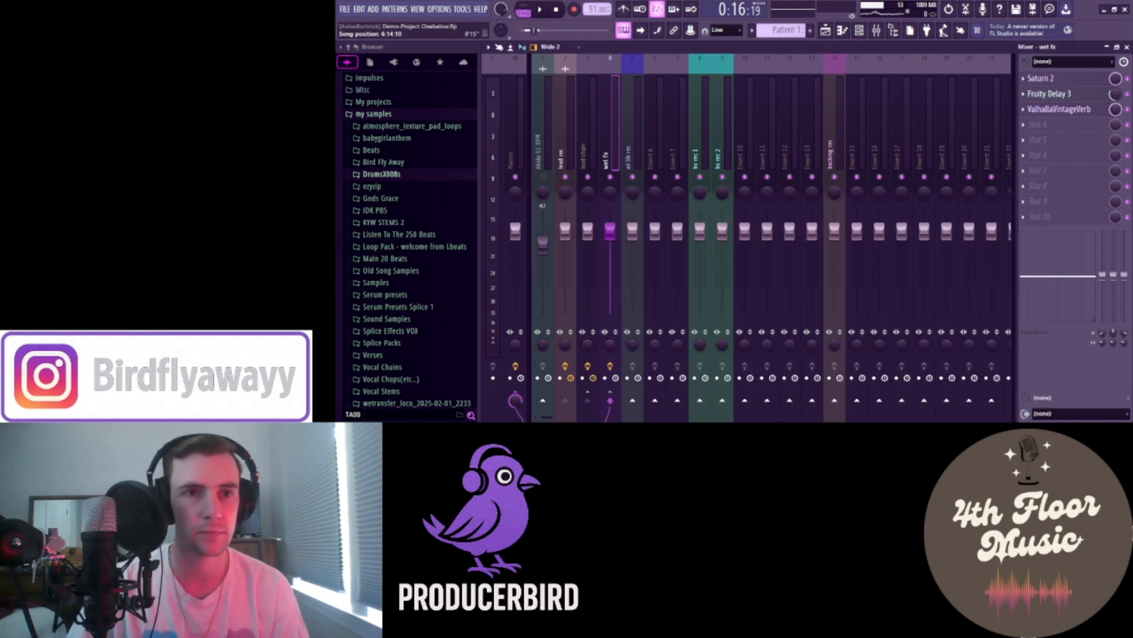
Replay the song from an earlier position to hear the lead vocal with the adjusted reverb
{"action": "left_click", "coordinate": [535, 30]}
{"action": "left_click", "coordinate": [539, 9]}
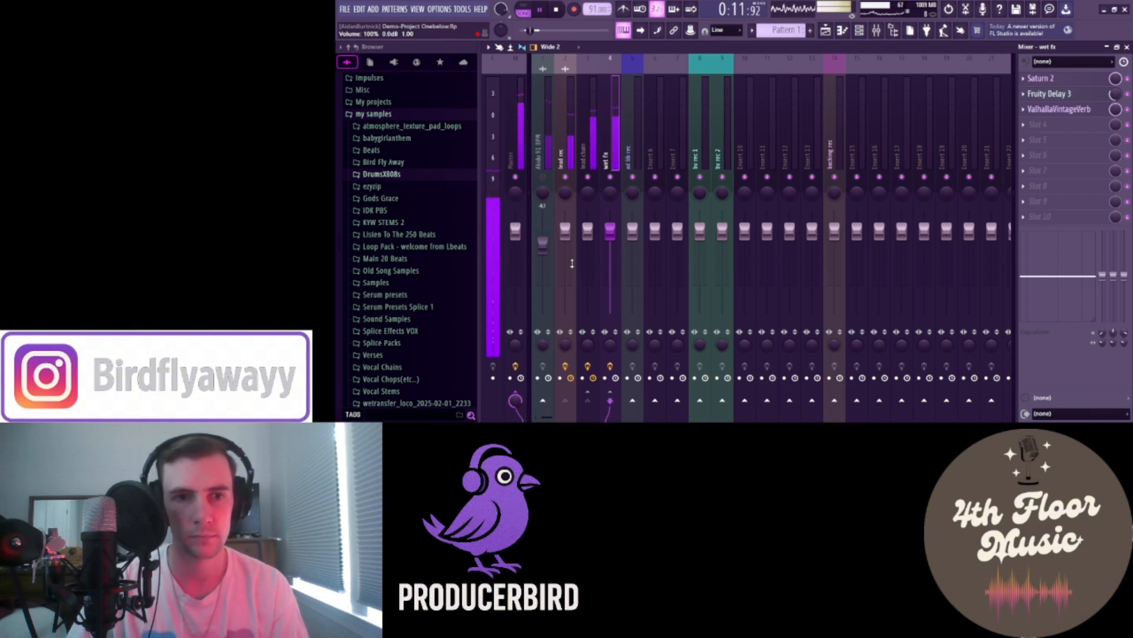
{"action": "left_click", "coordinate": [541, 13]}
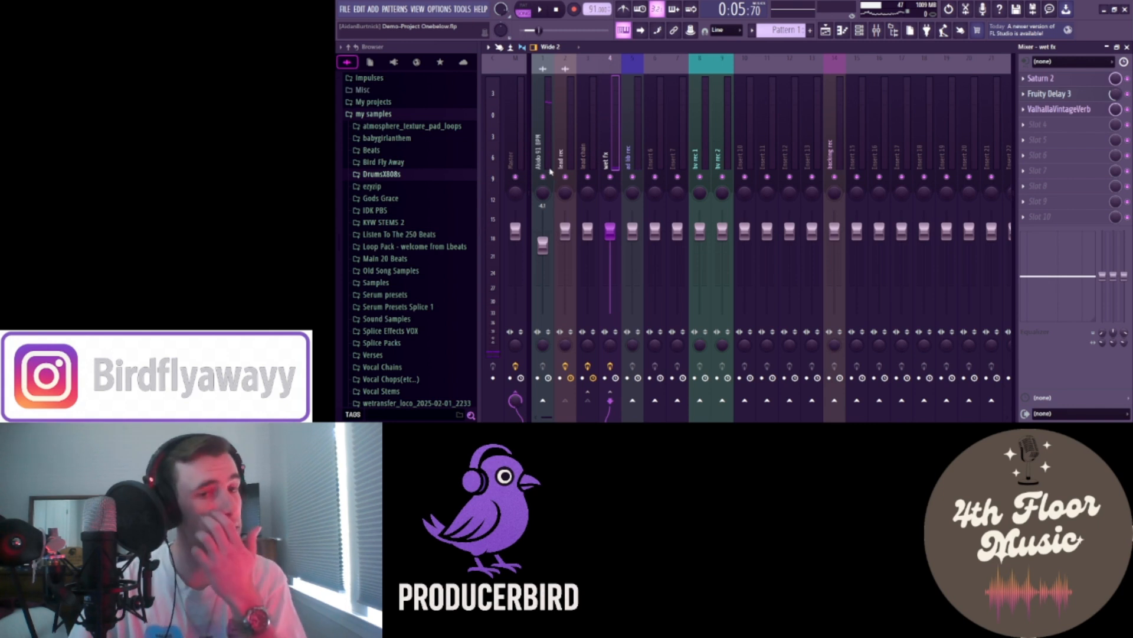
Raise the volume of the Akido 91 BPM beat track to -1.8 dB while the song plays
{"action": "left_click", "coordinate": [541, 137]}
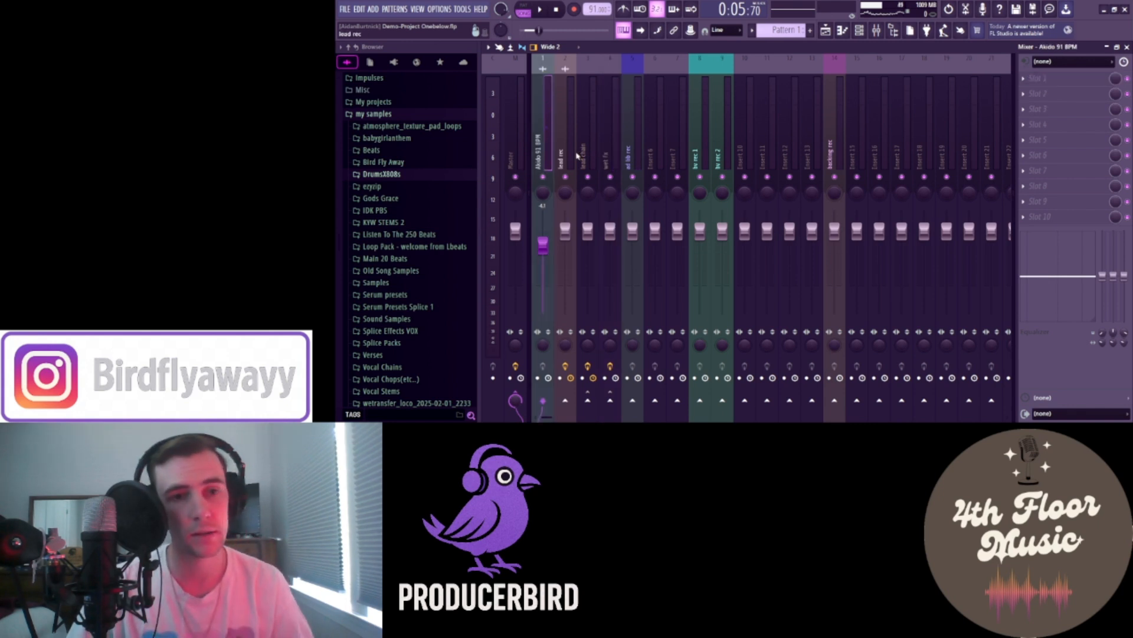
{"action": "left_click_drag", "start_coordinate": [542, 32], "coordinate": [538, 32]}
{"action": "left_click", "coordinate": [539, 10]}
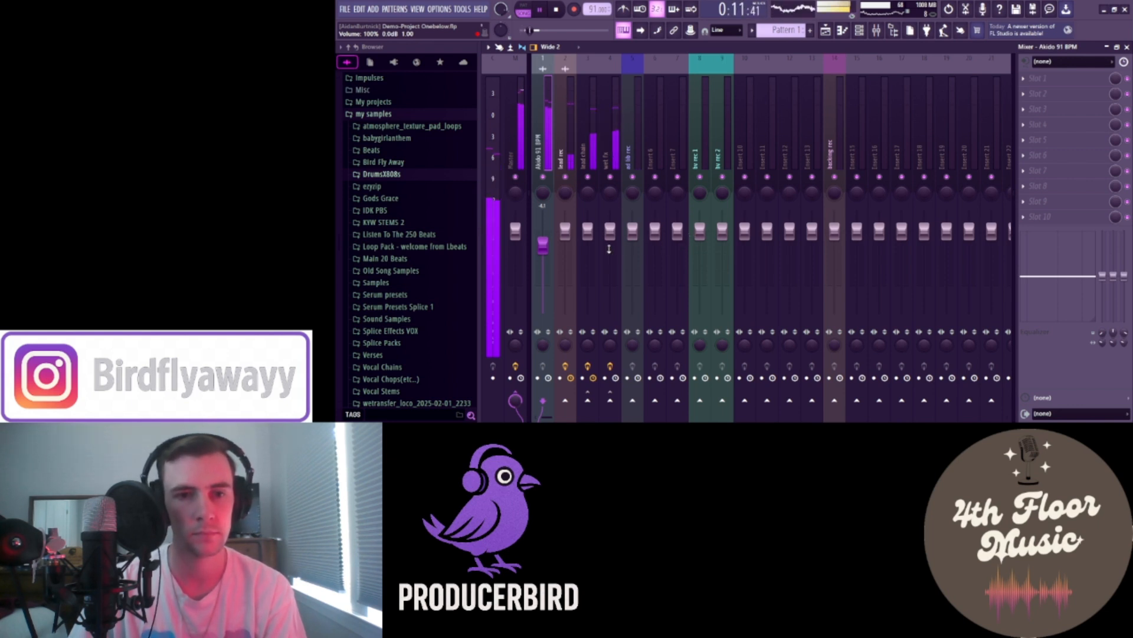
{"action": "mouse_move", "coordinate": [542, 245]}
{"action": "left_mouse_down"}
{"action": "mouse_move", "coordinate": [542, 229]}
{"action": "mouse_move", "coordinate": [547, 240]}
{"action": "left_mouse_up"}
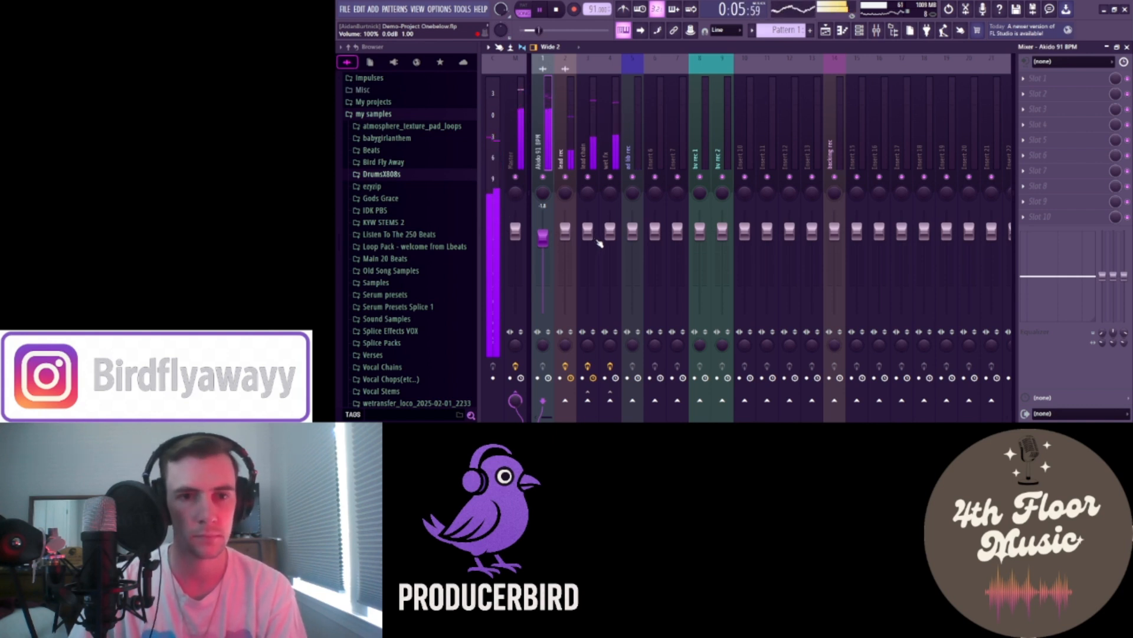
{"action": "key", "text": "space"}
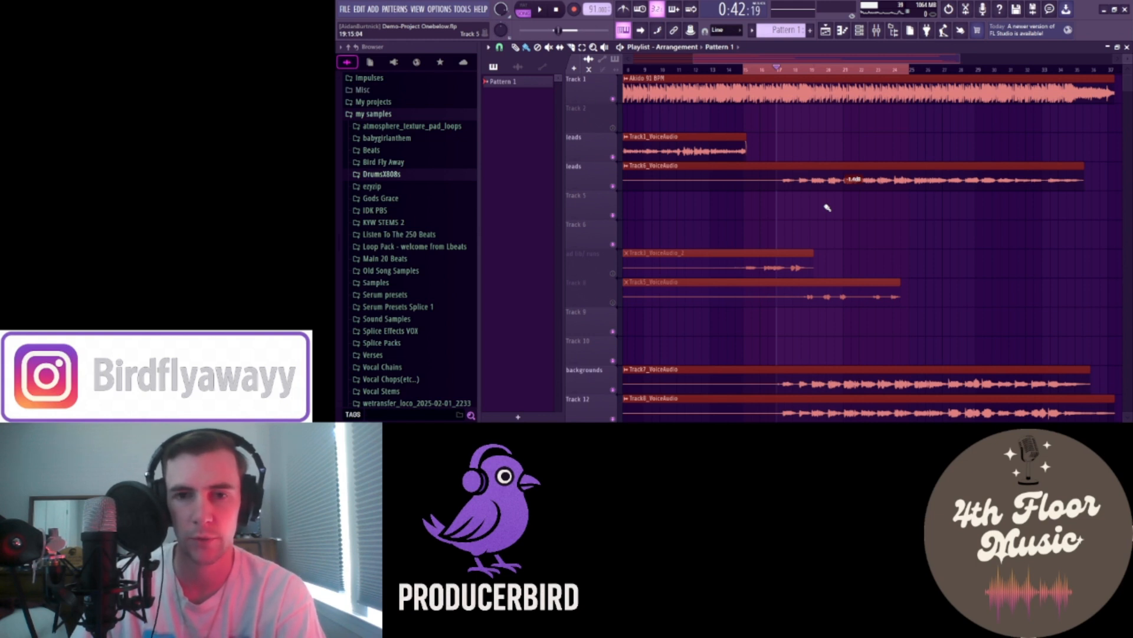
Play the section with the backgrounds and lower the clip gain of the Track6_VoiceAudio lead clip
{"action": "left_click", "coordinate": [541, 10]}
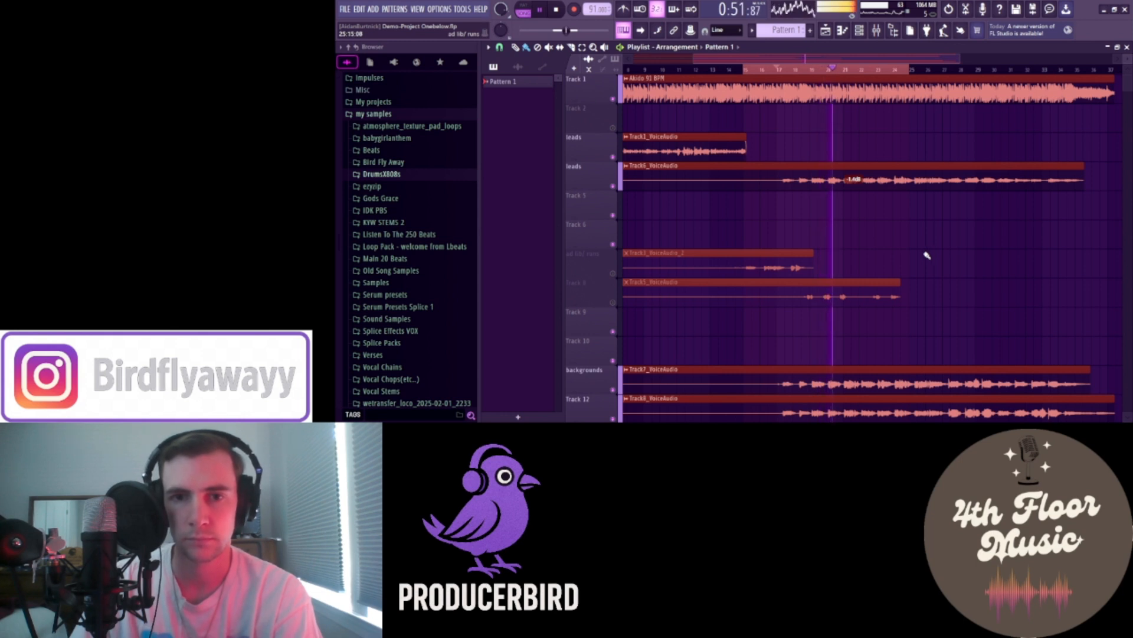
{"action": "left_click", "coordinate": [855, 189]}
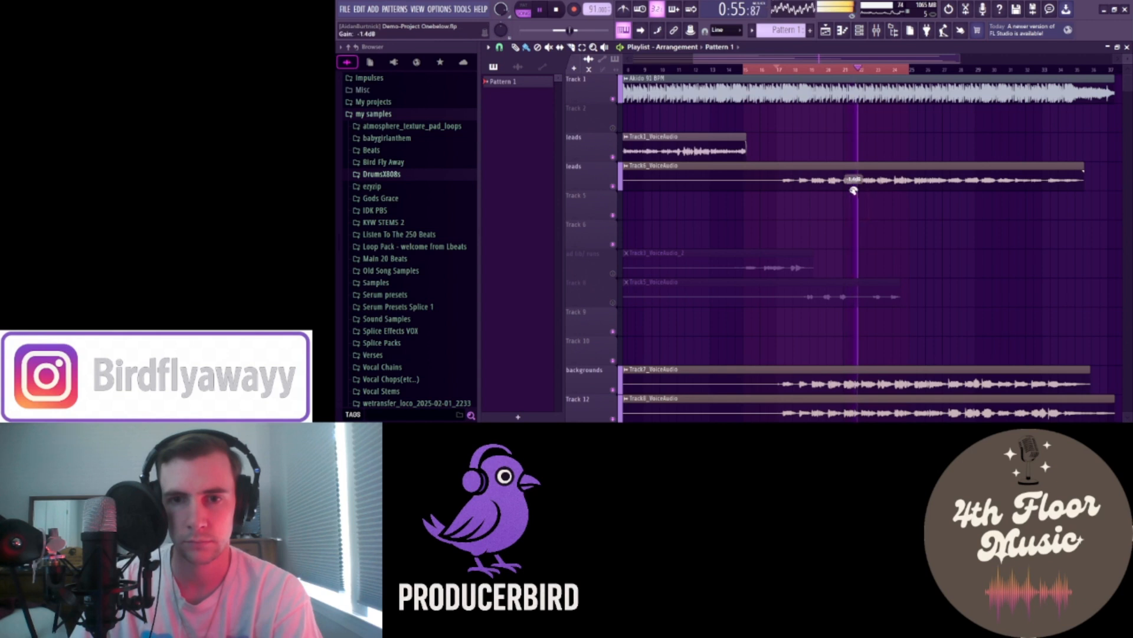
{"action": "left_click_drag", "start_coordinate": [853, 190], "coordinate": [854, 192]}
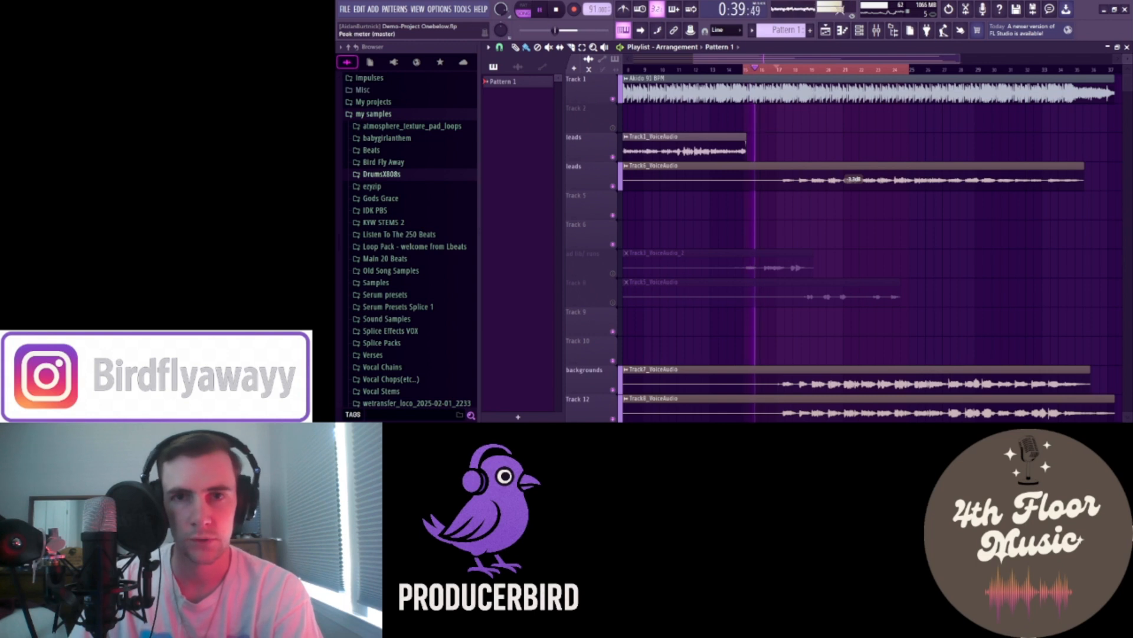
Bring up the mixer, stop playback, and review the Auto-Tune Access and Pro-DS settings on Insert 10
{"action": "left_click", "coordinate": [877, 31]}
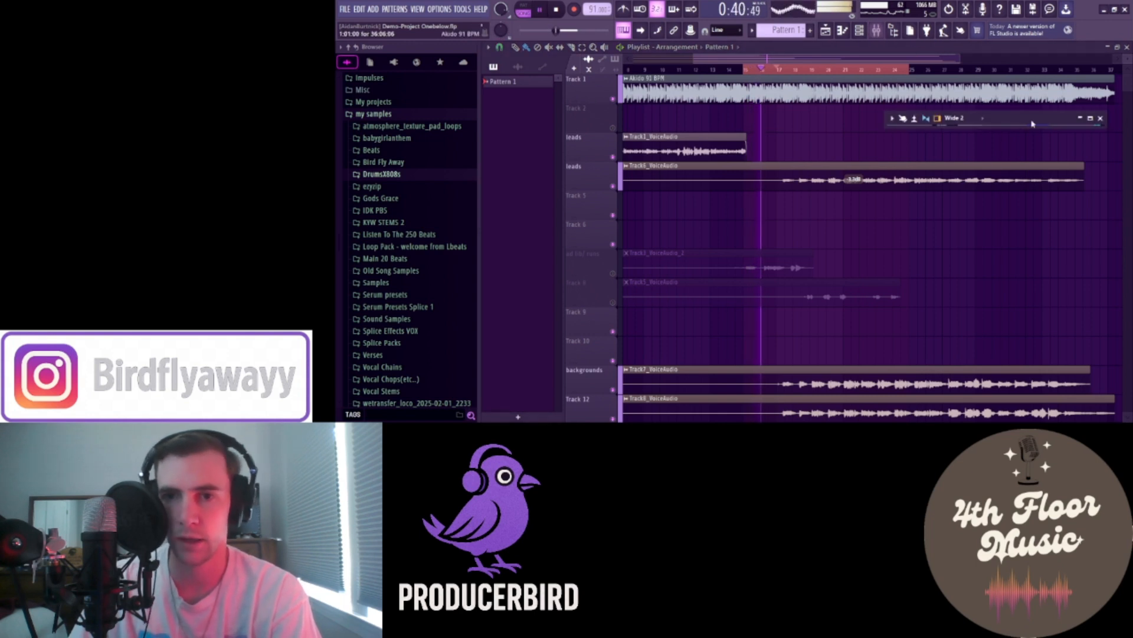
{"action": "left_click", "coordinate": [1081, 119]}
{"action": "left_click", "coordinate": [540, 10]}
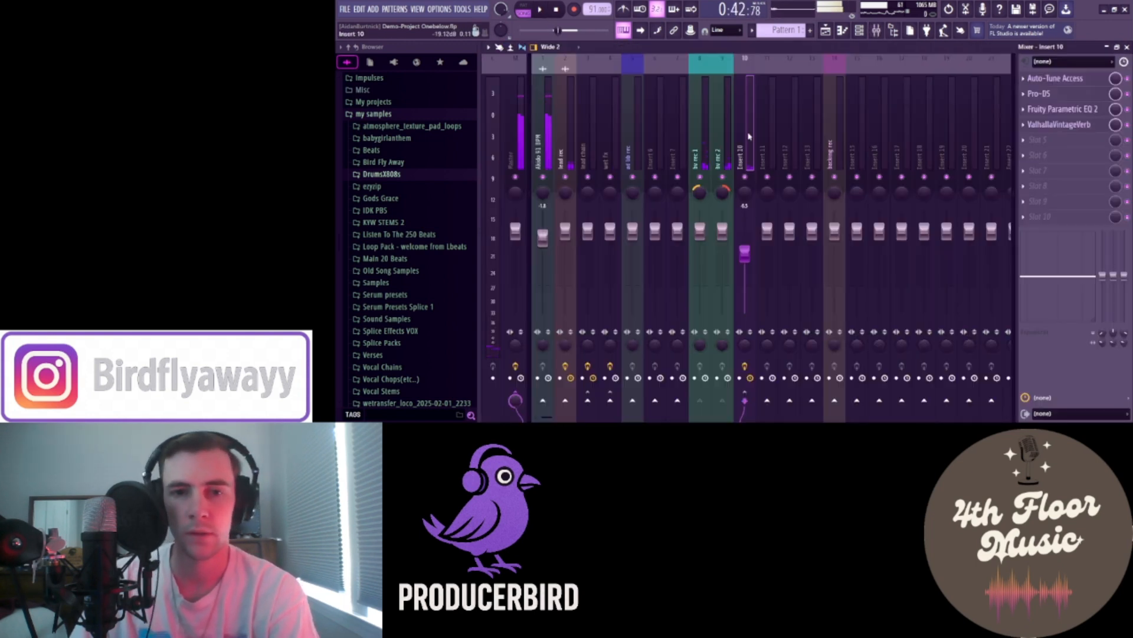
{"action": "left_click", "coordinate": [1048, 79]}
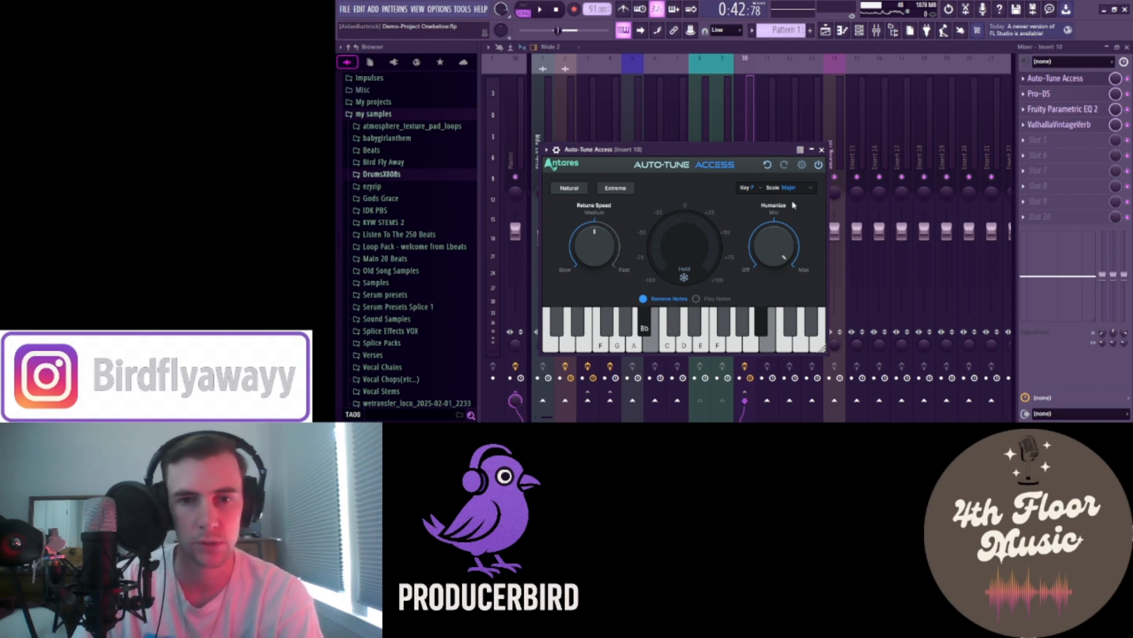
{"action": "left_click", "coordinate": [821, 150]}
{"action": "left_click", "coordinate": [1053, 96]}
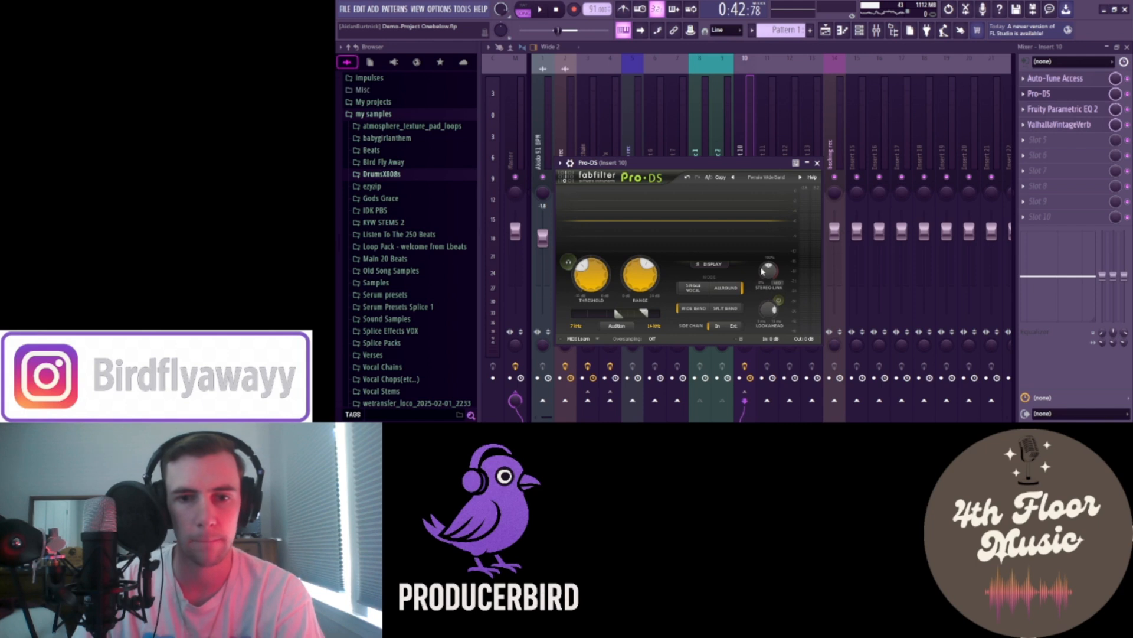
{"action": "left_click", "coordinate": [817, 163]}
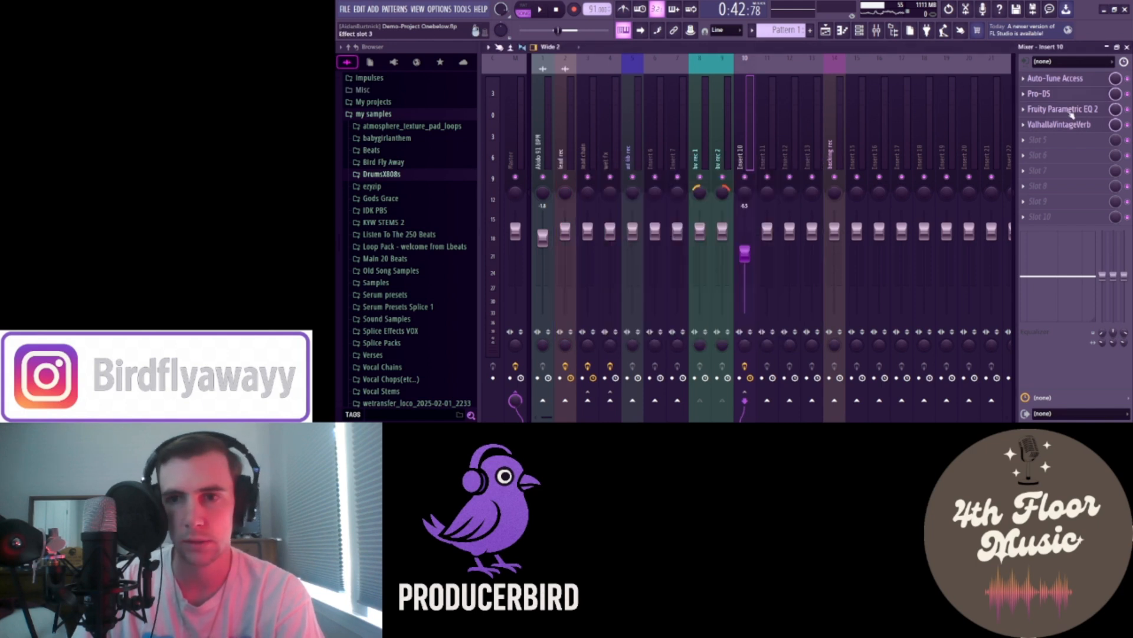
Examine the bands and curve of the Fruity Parametric EQ 2 on Insert 10, briefly rechecking its Pro-DS
{"action": "left_click", "coordinate": [1062, 111]}
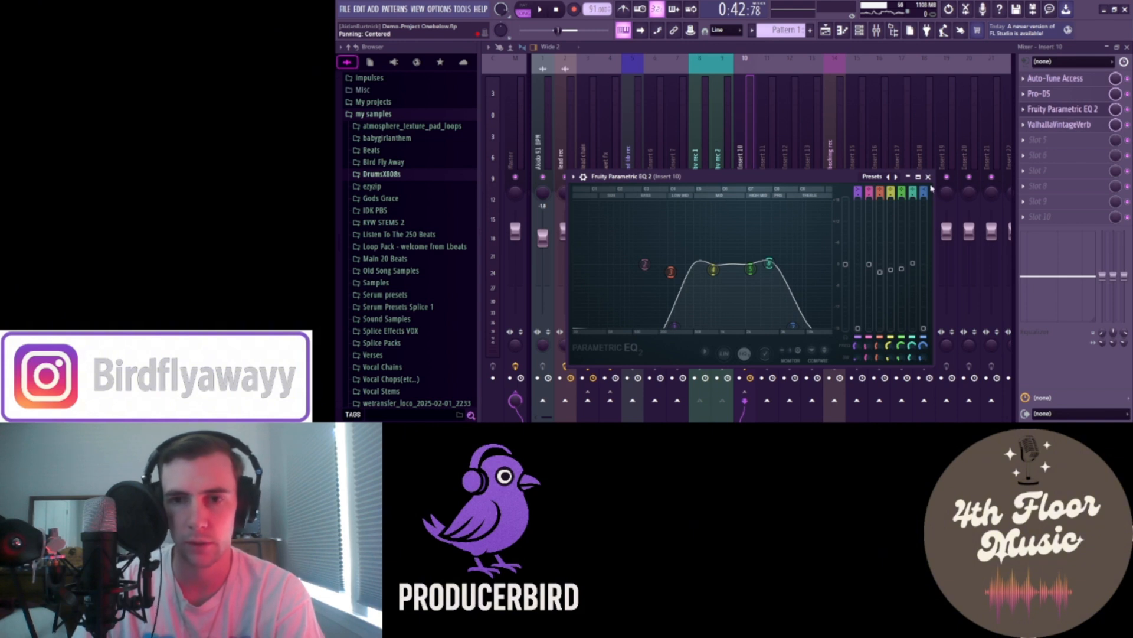
{"action": "left_click", "coordinate": [1057, 97]}
{"action": "left_click", "coordinate": [816, 168]}
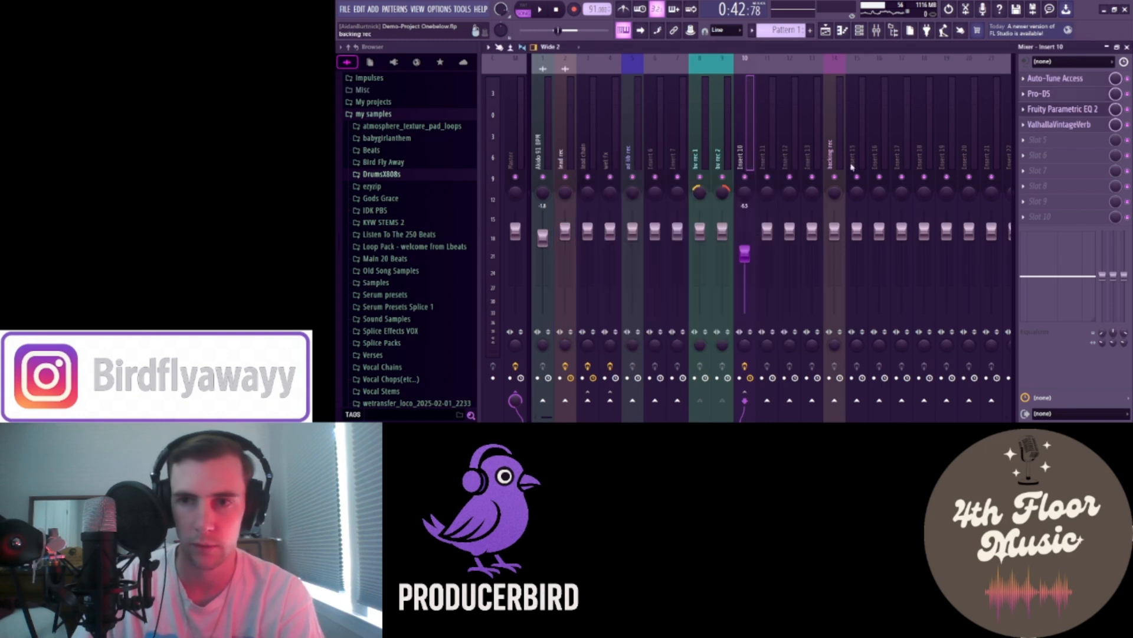
{"action": "left_click", "coordinate": [1055, 112]}
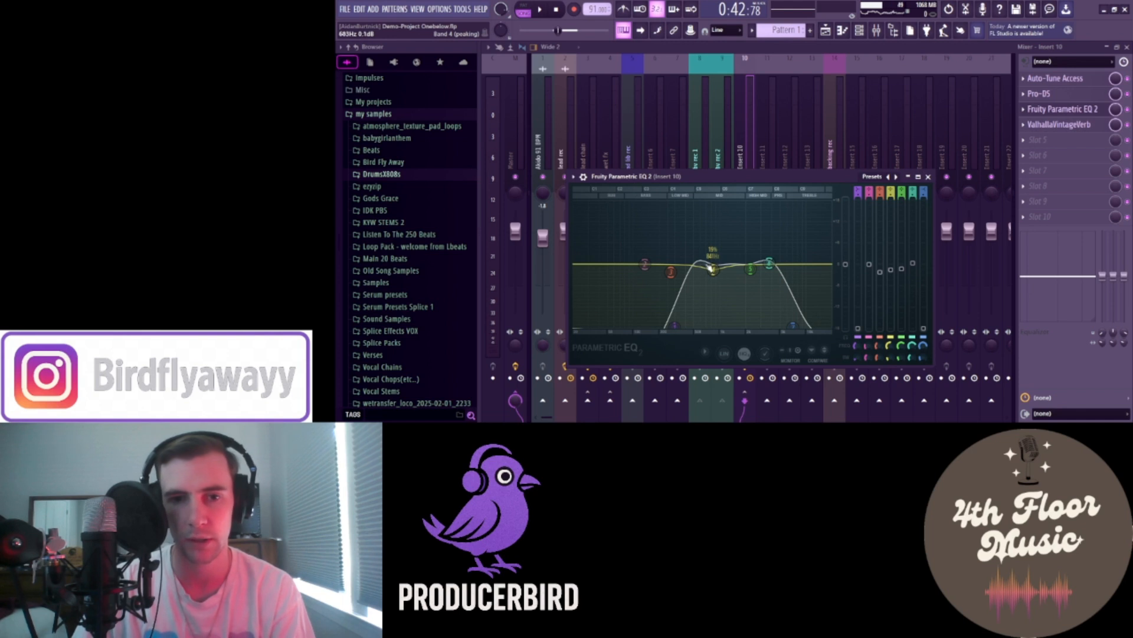
{"action": "left_click", "coordinate": [753, 276]}
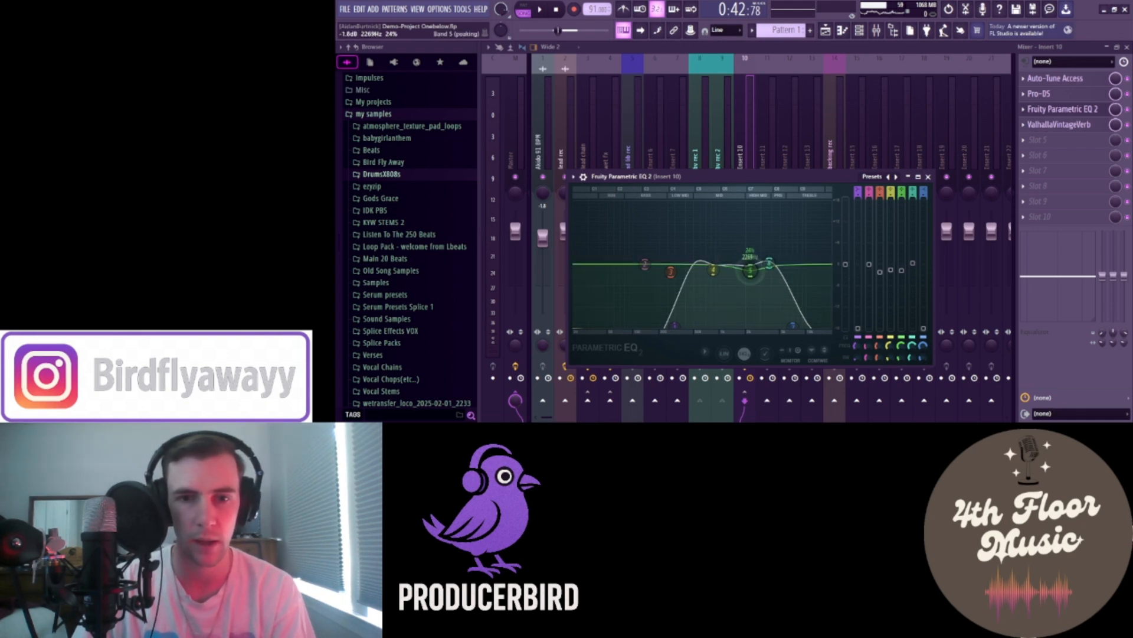
{"action": "left_click", "coordinate": [797, 318]}
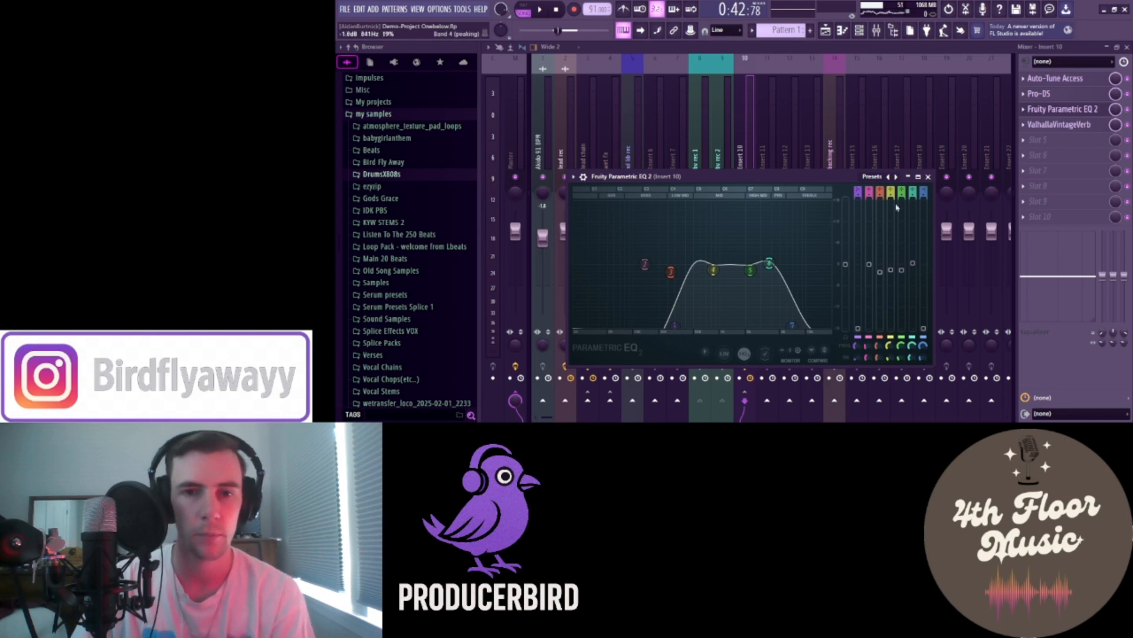
{"action": "left_click", "coordinate": [928, 176]}
Set the EQ LowCut of Insert 10's ValhallaVintageVerb to 350 Hz and close the reverb
{"action": "left_click", "coordinate": [1055, 124]}
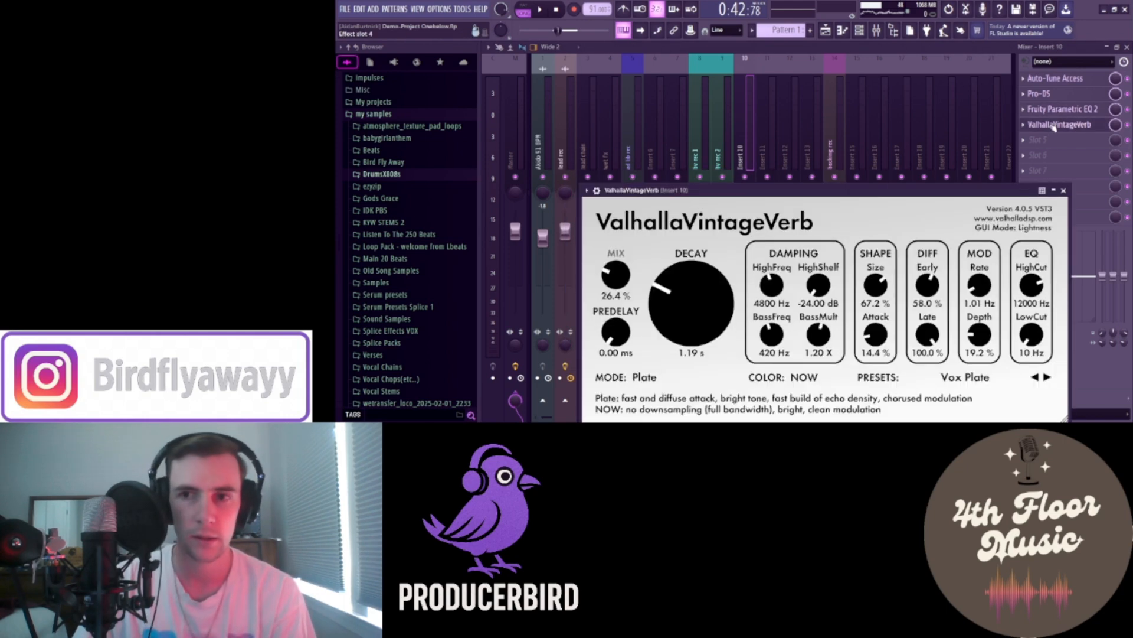
{"action": "left_click_drag", "start_coordinate": [903, 190], "coordinate": [898, 163]}
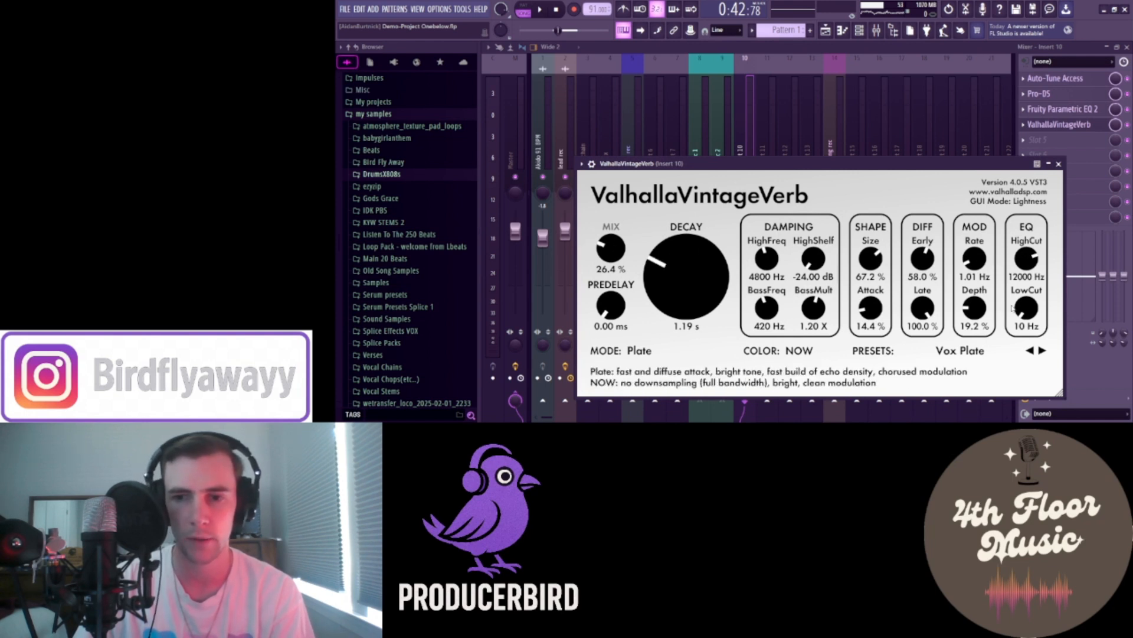
{"action": "left_click_drag", "start_coordinate": [1013, 308], "coordinate": [1013, 278]}
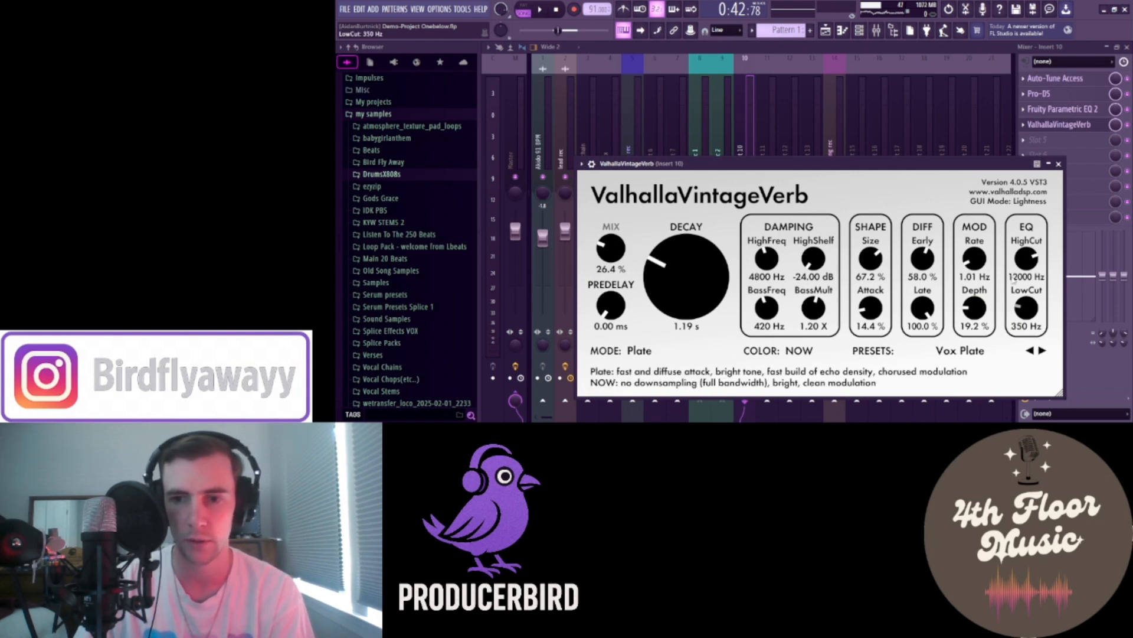
{"action": "left_click", "coordinate": [1060, 164]}
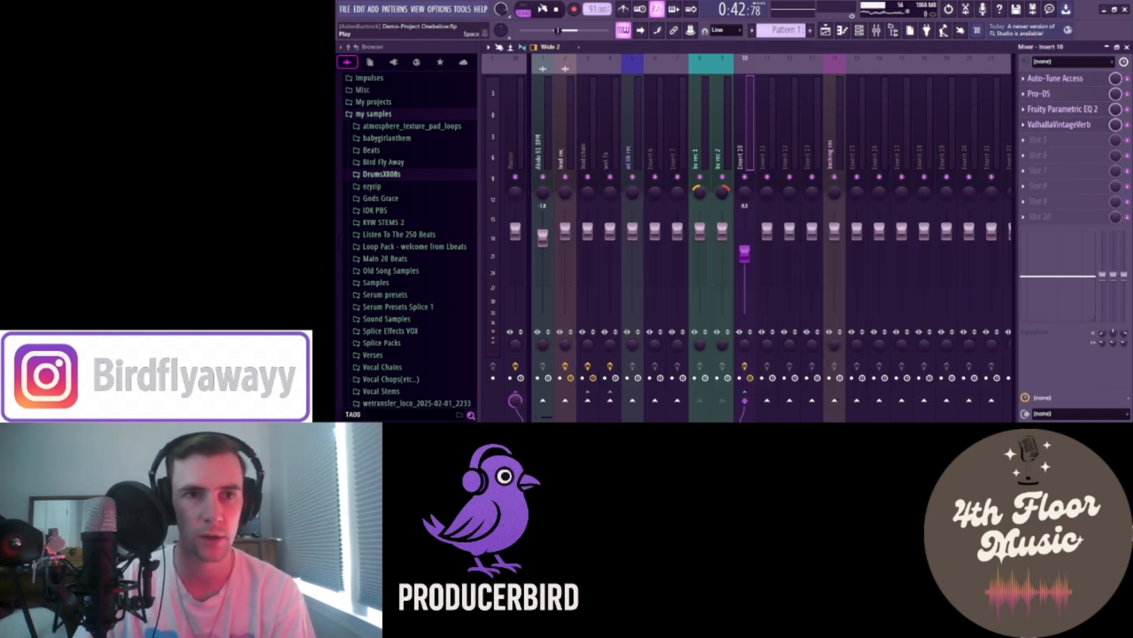
Audition the background vocals with the lead rec track muted, raise the Insert 10 volume to -5.0 dB, and recheck the mix with the lead unmuted
{"action": "left_click", "coordinate": [542, 9]}
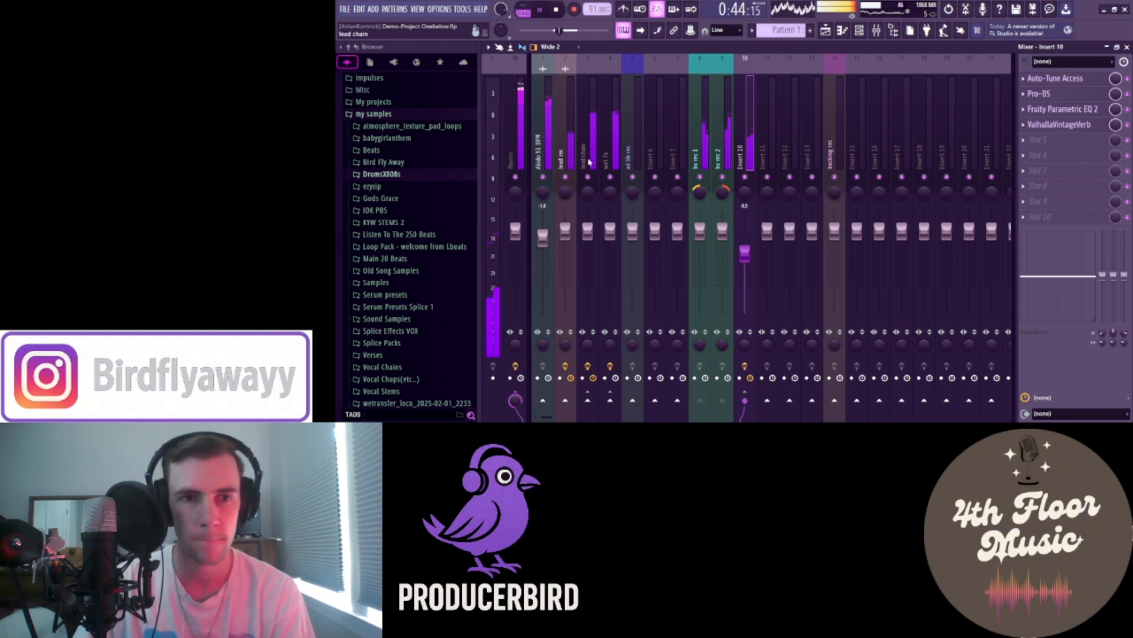
{"action": "left_click", "coordinate": [565, 177]}
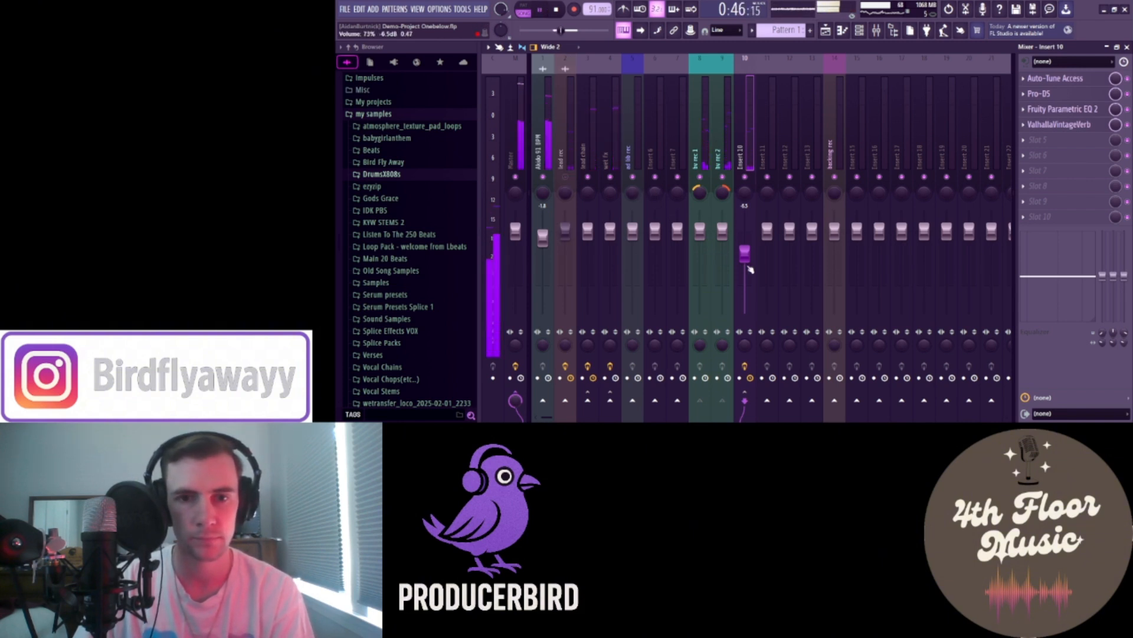
{"action": "left_click_drag", "start_coordinate": [747, 257], "coordinate": [748, 252]}
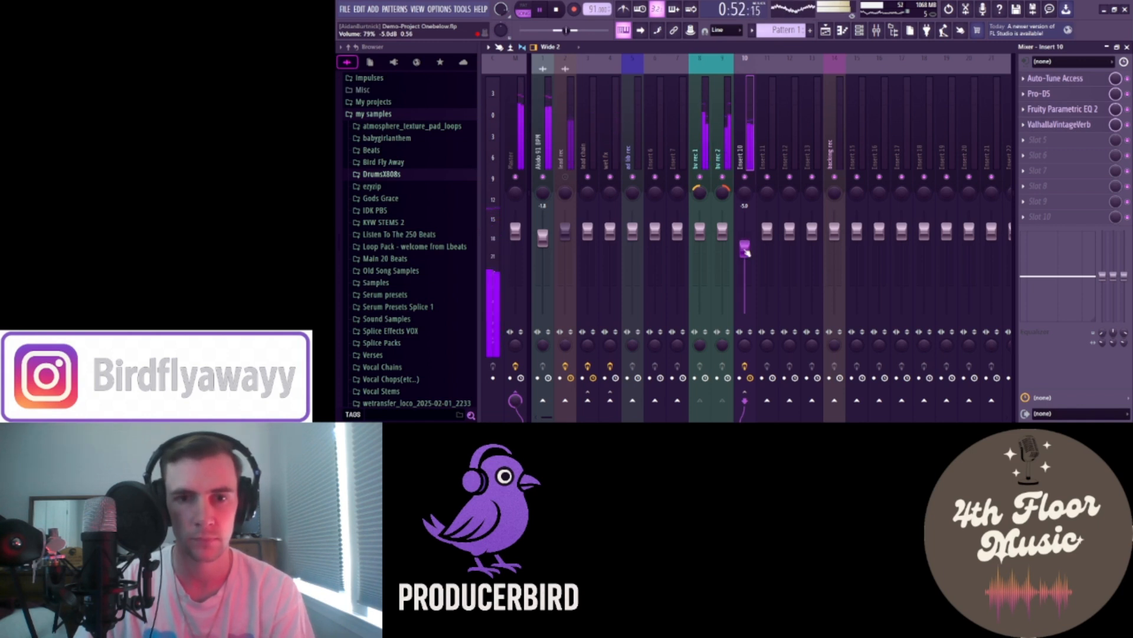
{"action": "left_click", "coordinate": [546, 15]}
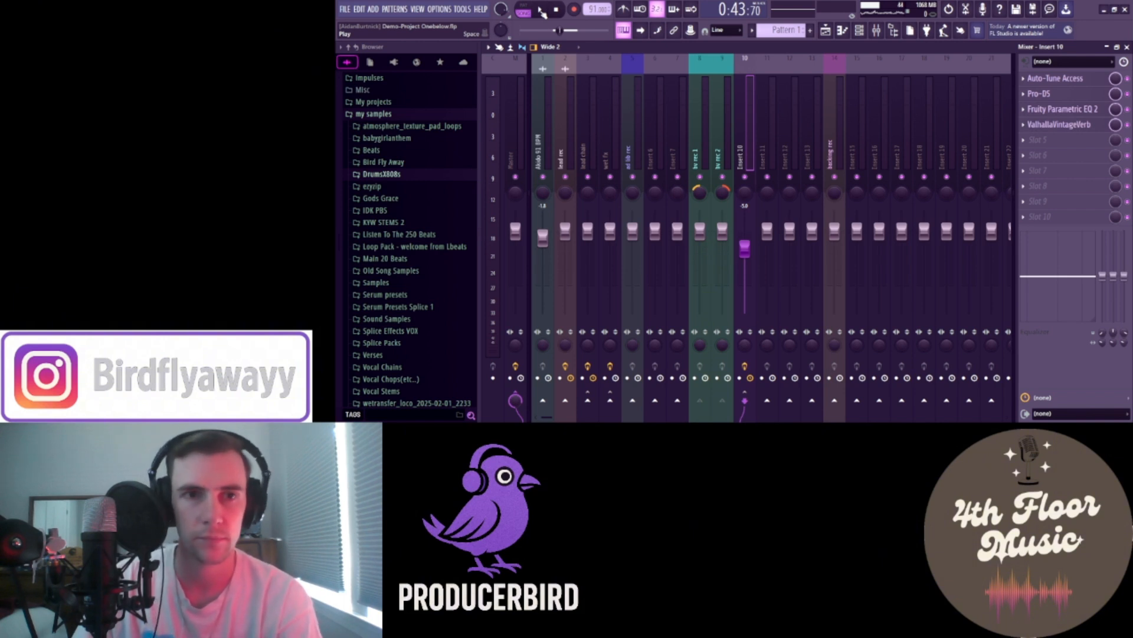
{"action": "left_click", "coordinate": [541, 11]}
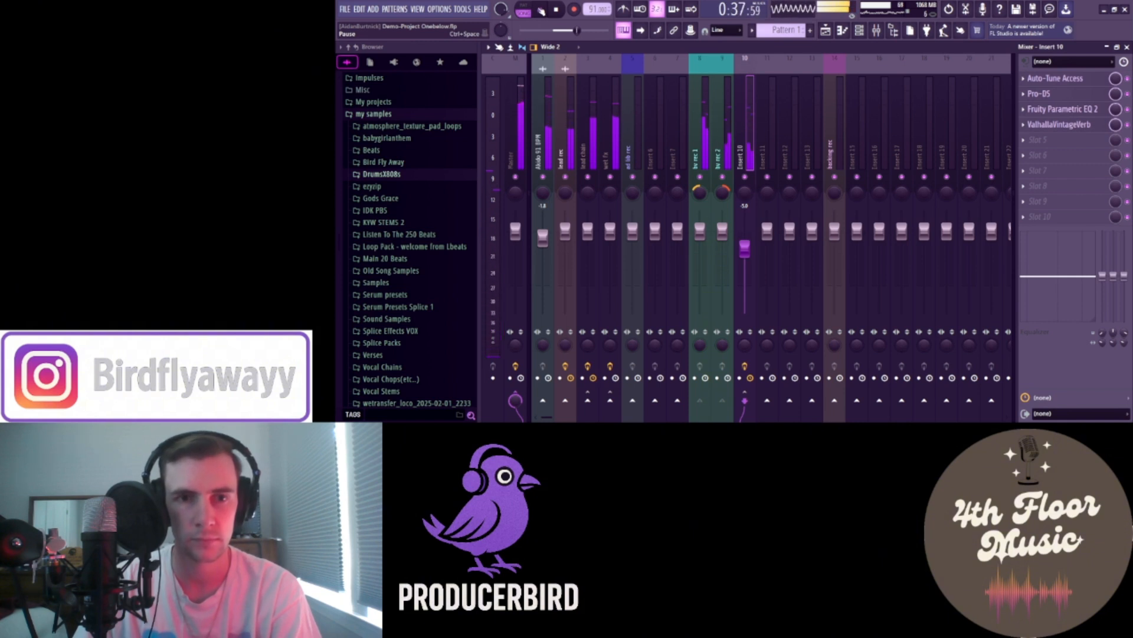
{"action": "left_click", "coordinate": [541, 10]}
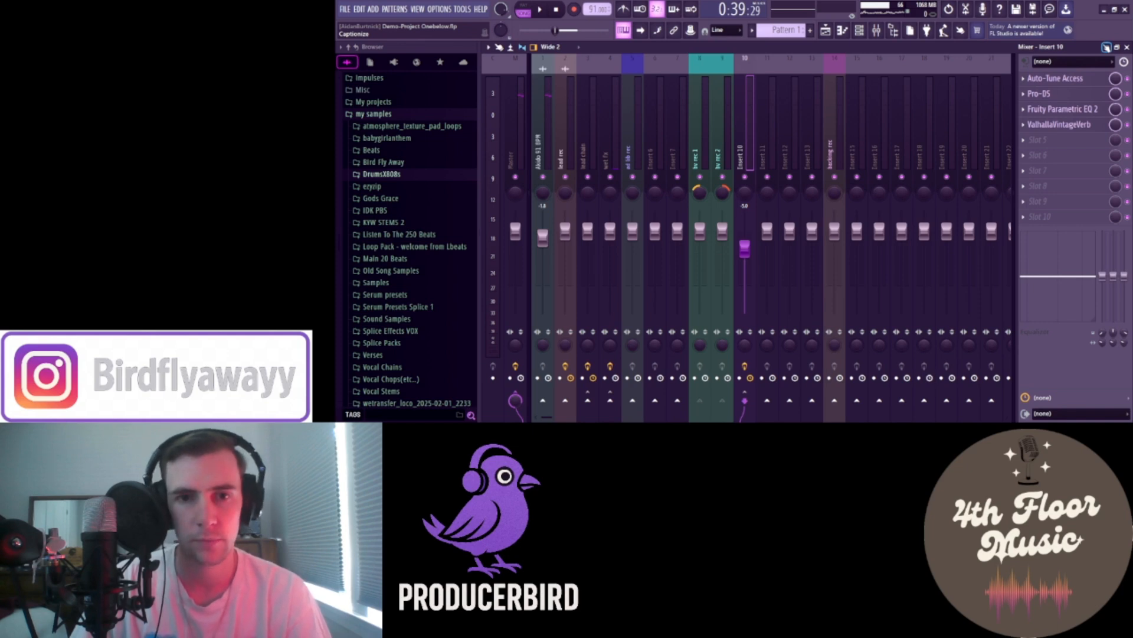
Return to the playlist, close the mixer, and look over the lead, ad-lib, background and backing clips in the arrangement
{"action": "key", "text": "F5"}
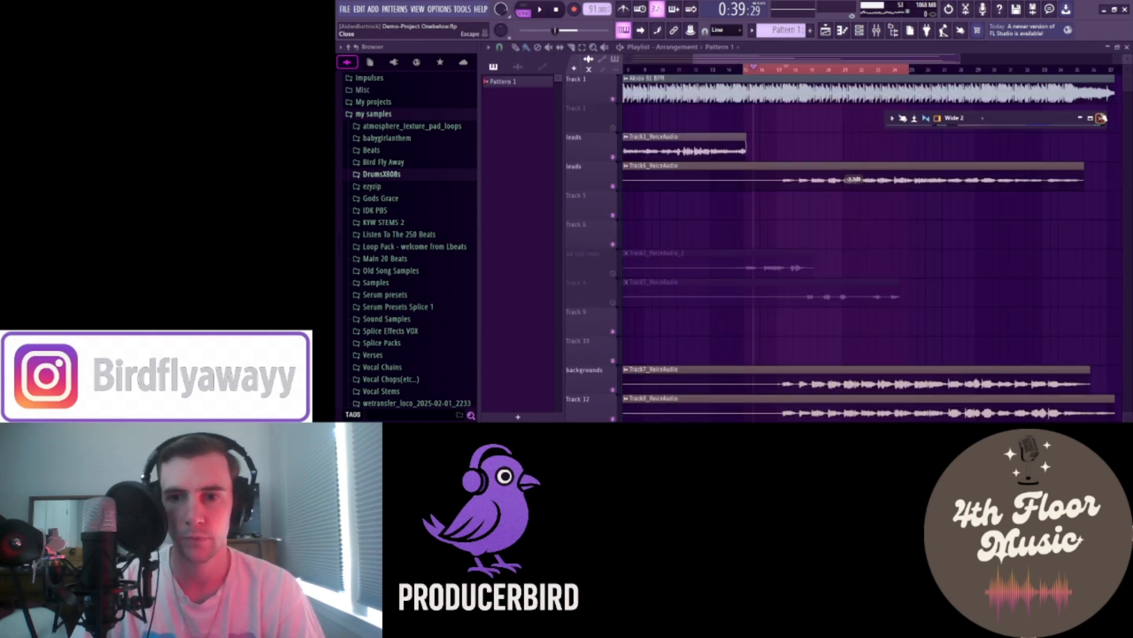
{"action": "left_click", "coordinate": [1102, 118]}
{"action": "scroll", "coordinate": [922, 311], "scroll_direction": "down", "scroll_amount": 1}
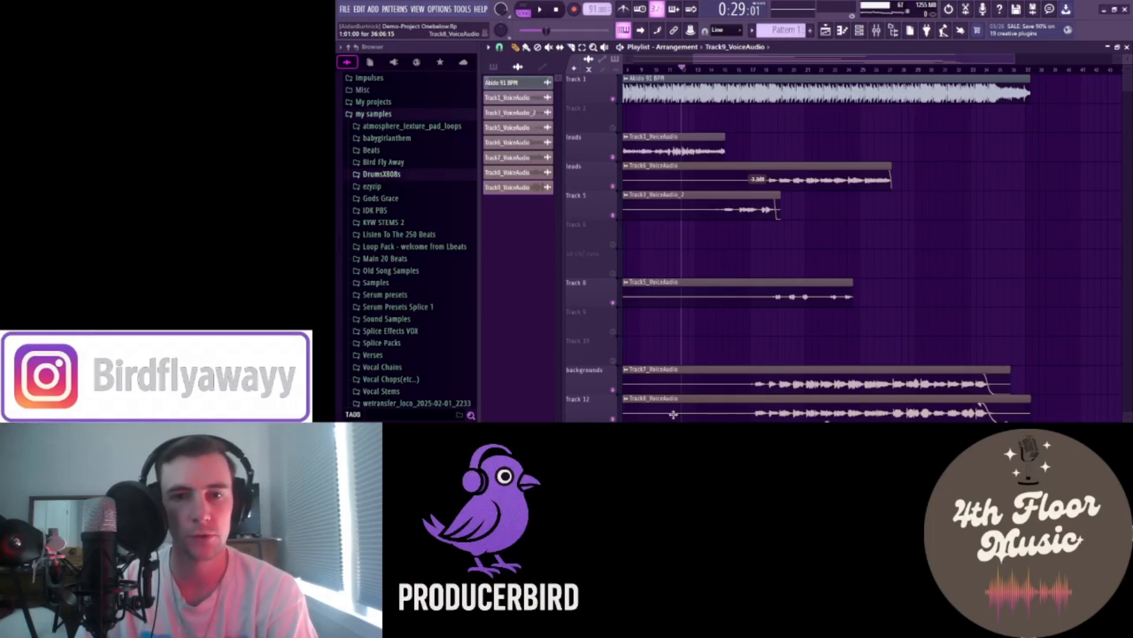
{"action": "scroll", "coordinate": [673, 413], "scroll_direction": "down", "scroll_amount": 4}
{"action": "scroll", "coordinate": [673, 414], "scroll_direction": "up", "scroll_amount": 1}
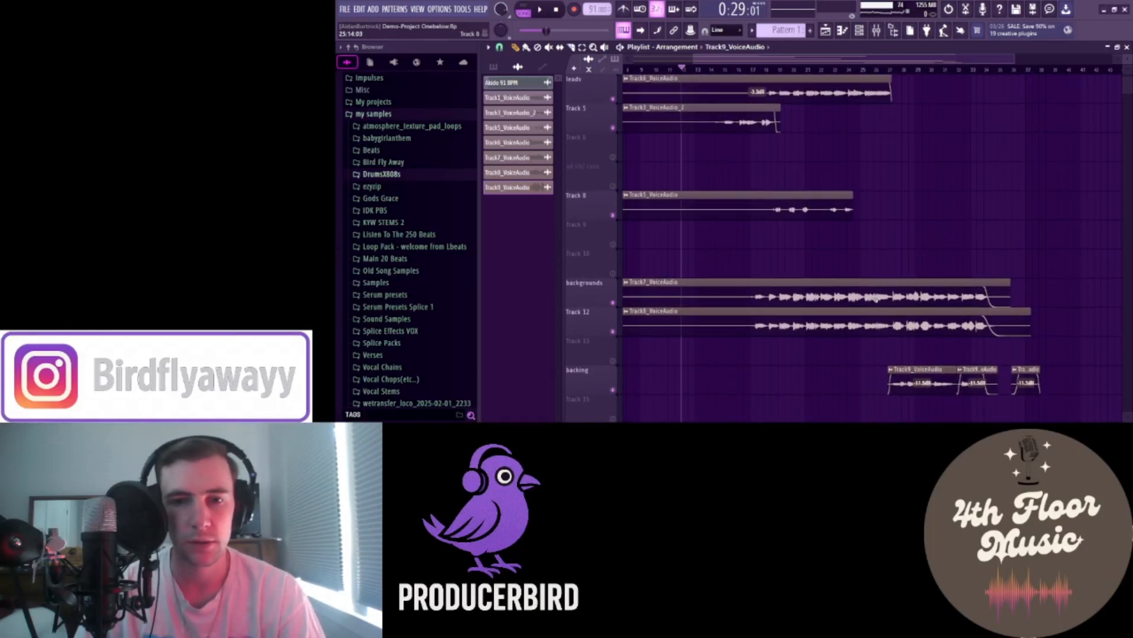
{"action": "scroll", "coordinate": [875, 299], "scroll_direction": "up", "scroll_amount": 3}
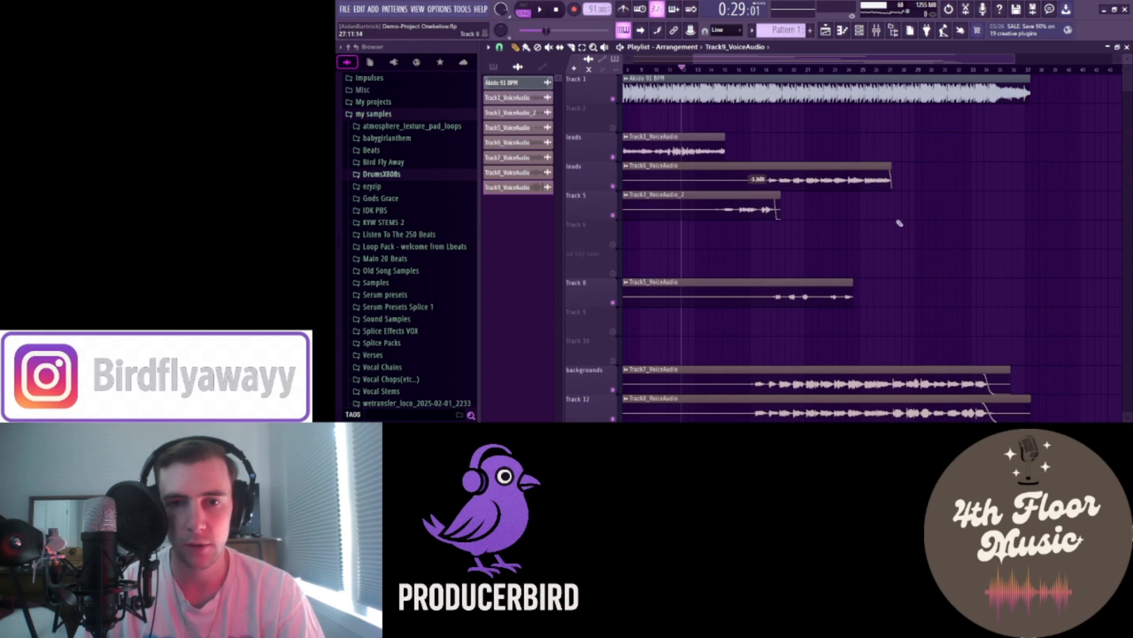
{"action": "scroll", "coordinate": [923, 278], "scroll_direction": "down", "scroll_amount": 4}
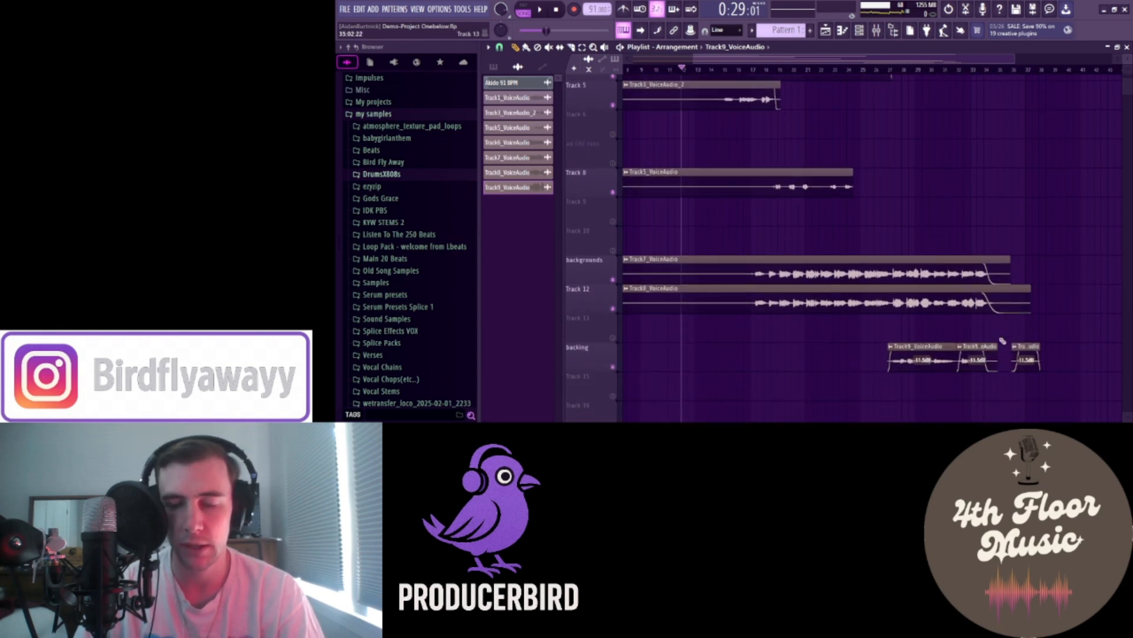
{"action": "scroll", "coordinate": [1002, 341], "scroll_direction": "down", "scroll_amount": 1}
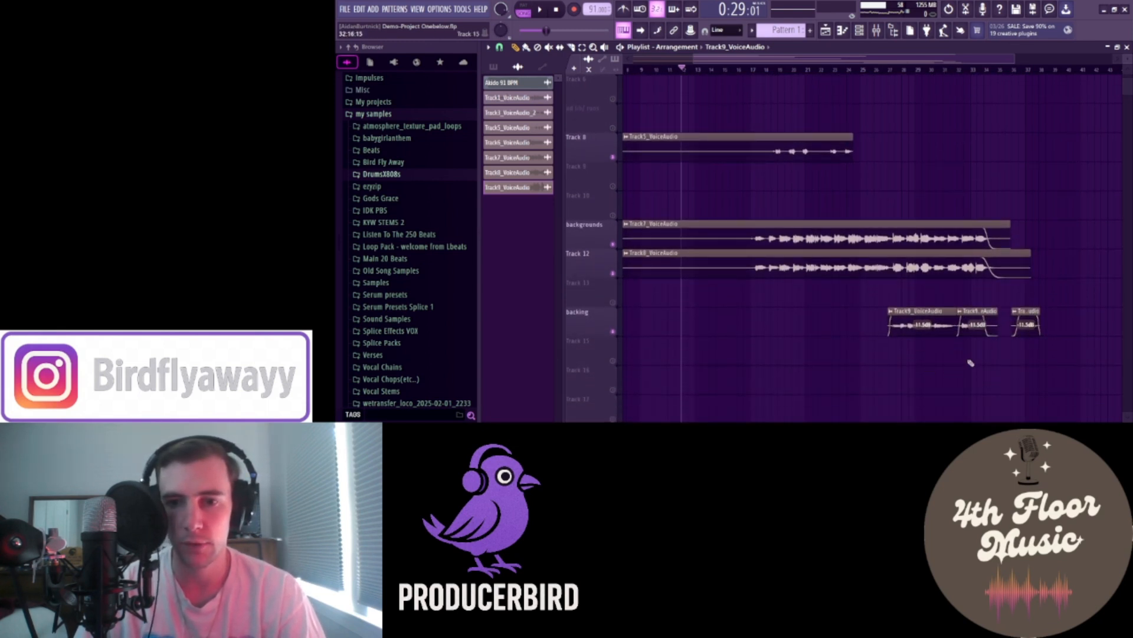
Check the audio clip settings of Track9_VoiceAudio on the backing track, close them, and review the vocal tracks above it
{"action": "double_click", "coordinate": [943, 317]}
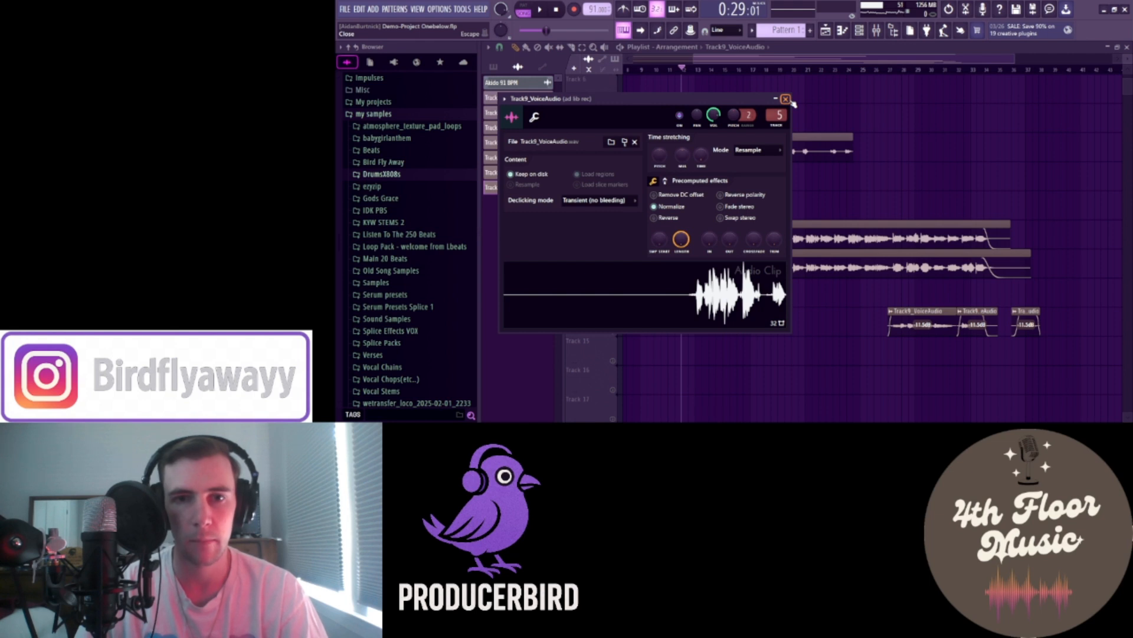
{"action": "left_click", "coordinate": [786, 99]}
{"action": "scroll", "coordinate": [922, 231], "scroll_direction": "up", "scroll_amount": 3}
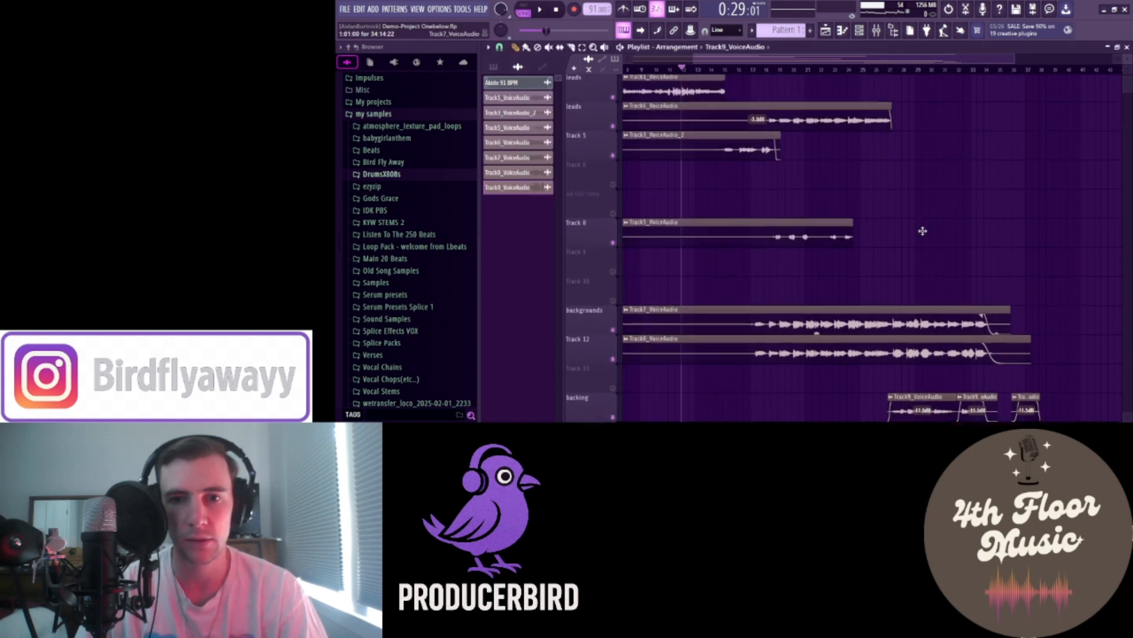
{"action": "scroll", "coordinate": [938, 354], "scroll_direction": "down", "scroll_amount": 2}
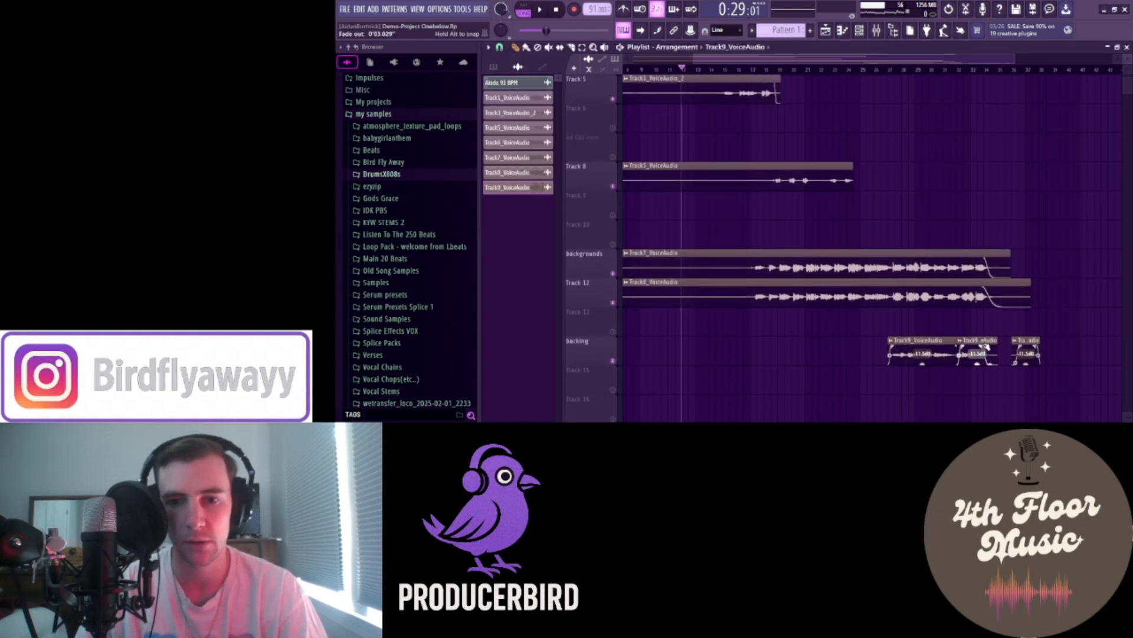
{"action": "scroll", "coordinate": [862, 242], "scroll_direction": "up", "scroll_amount": 4}
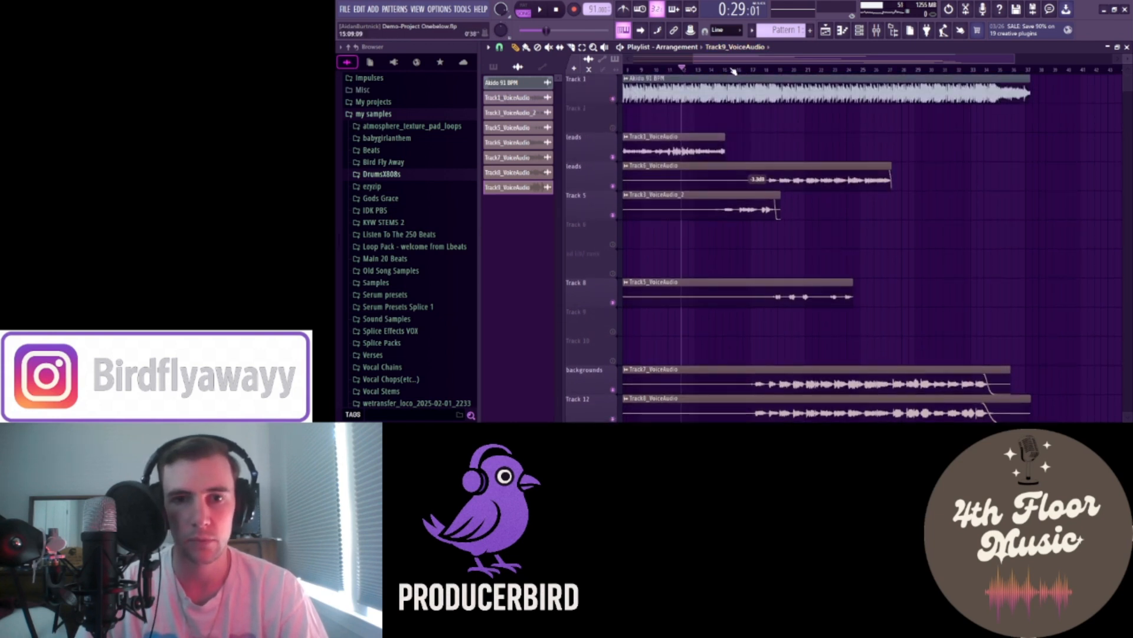
{"action": "scroll", "coordinate": [881, 272], "scroll_direction": "down", "scroll_amount": 1}
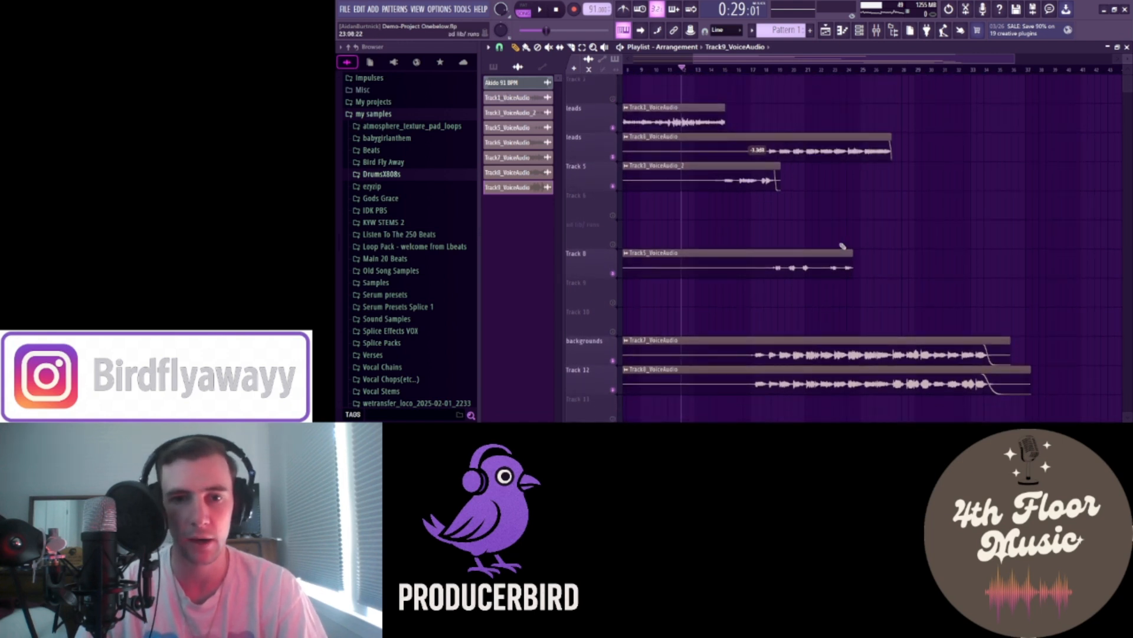
{"action": "scroll", "coordinate": [842, 246], "scroll_direction": "up", "scroll_amount": 1}
{"action": "scroll", "coordinate": [842, 246], "scroll_direction": "down", "scroll_amount": 1}
{"action": "scroll", "coordinate": [842, 247], "scroll_direction": "up", "scroll_amount": 1}
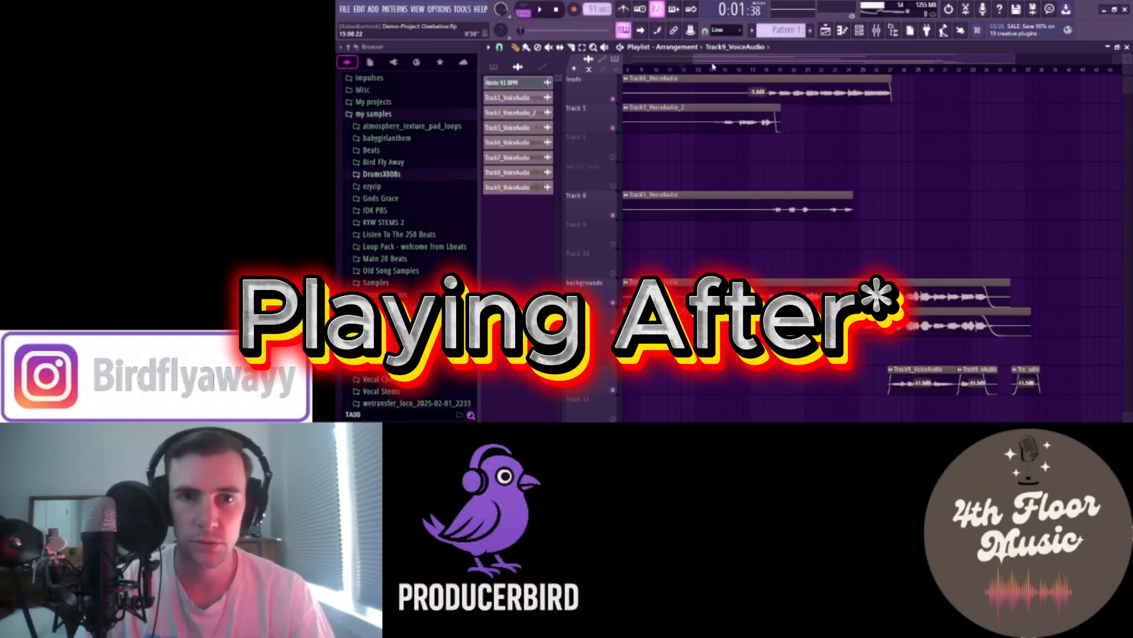
Move the playback position to about 1:12 in the arrangement and bring the mixer back up at full size
{"action": "left_click", "coordinate": [713, 68]}
{"action": "left_click", "coordinate": [909, 71]}
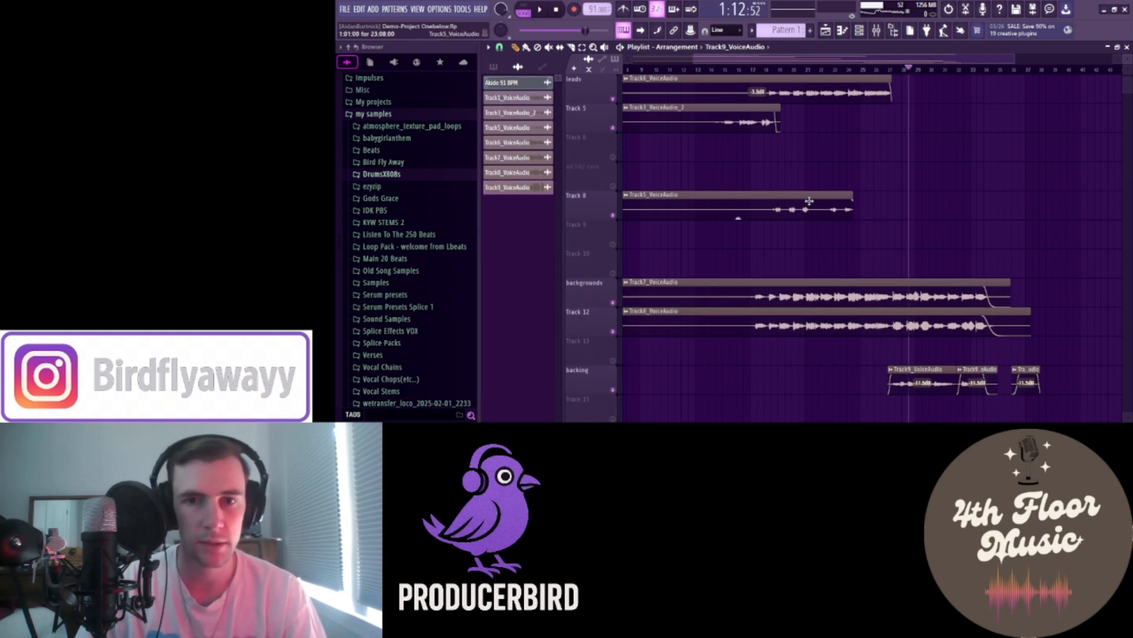
{"action": "scroll", "coordinate": [809, 195], "scroll_direction": "up", "scroll_amount": 1}
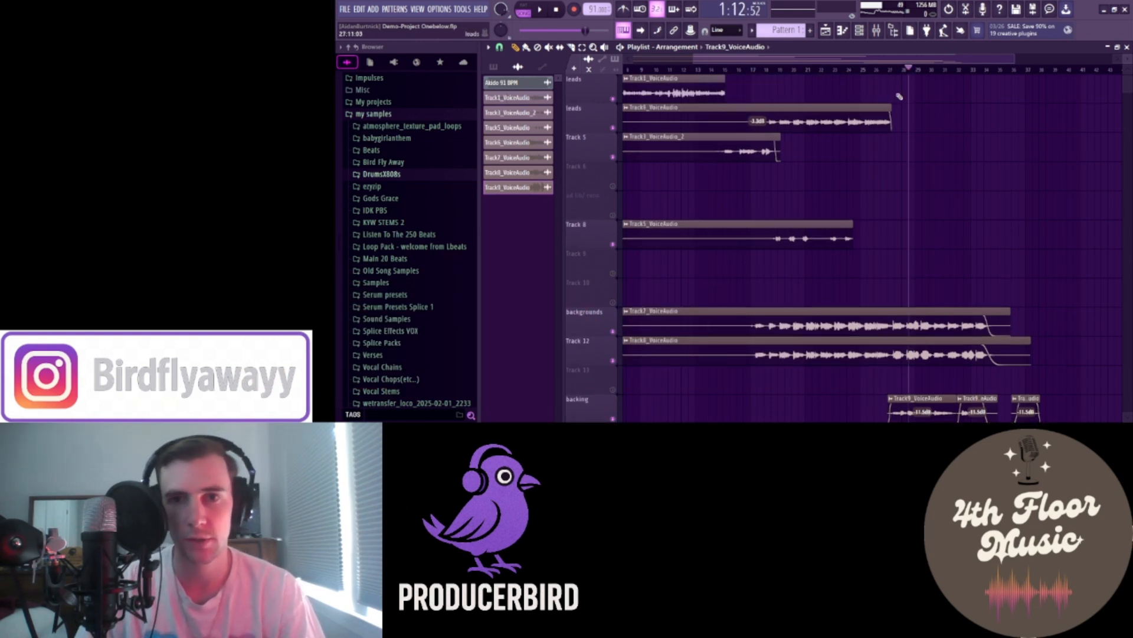
{"action": "left_click", "coordinate": [876, 32]}
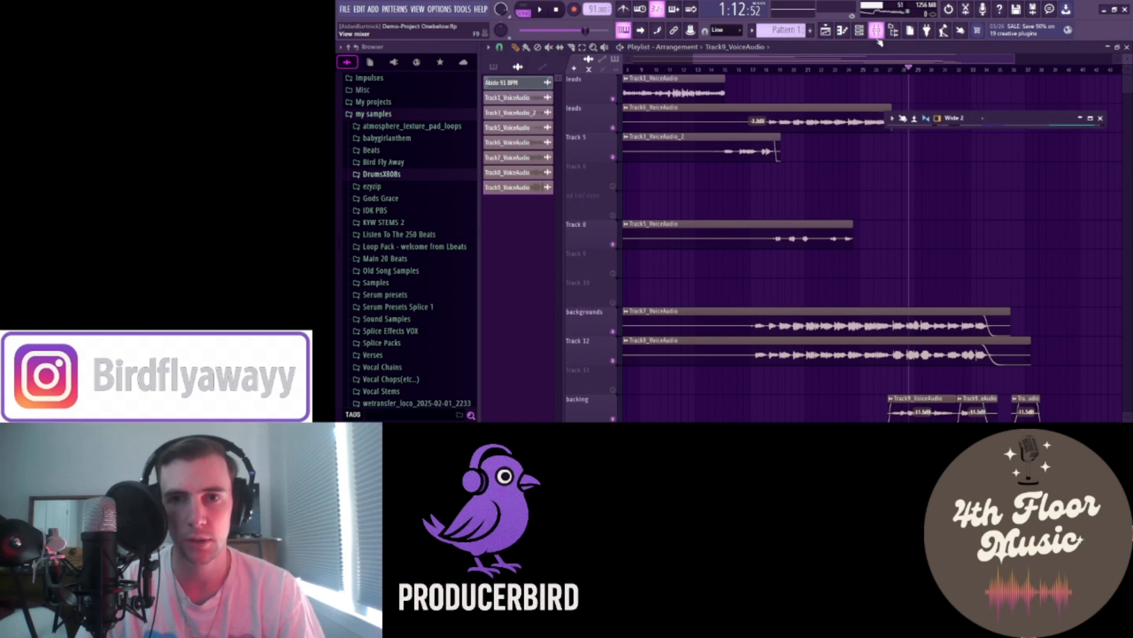
{"action": "left_click", "coordinate": [1091, 119]}
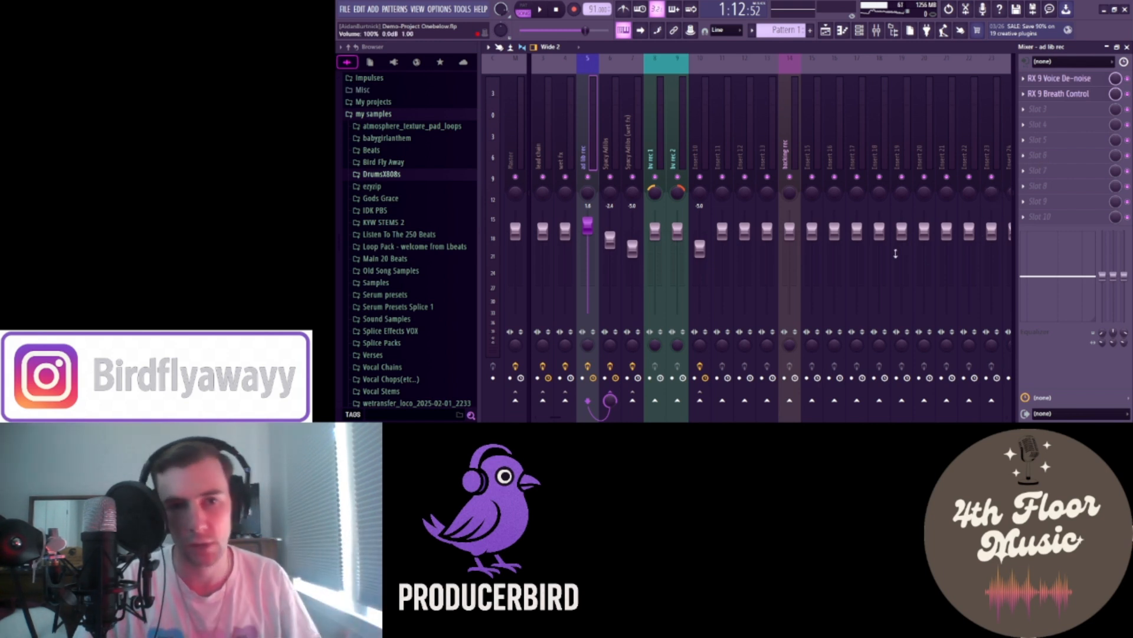
Select the Spacy Adlibs mixer track and review its Auto-Tune Artist settings
{"action": "left_click", "coordinate": [608, 155]}
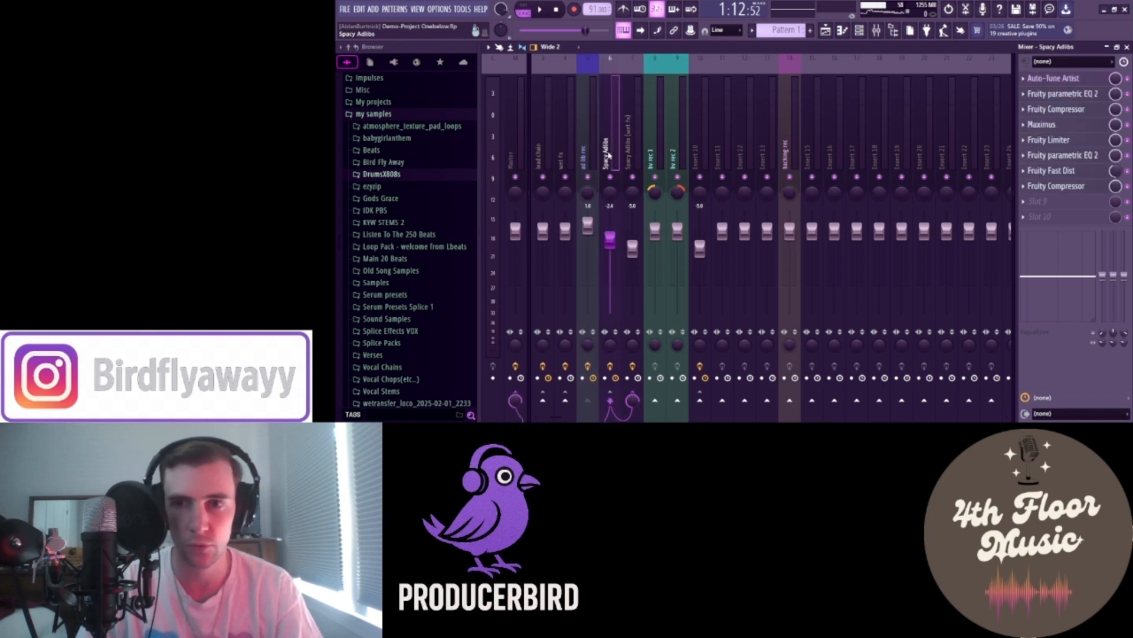
{"action": "left_click", "coordinate": [1052, 78]}
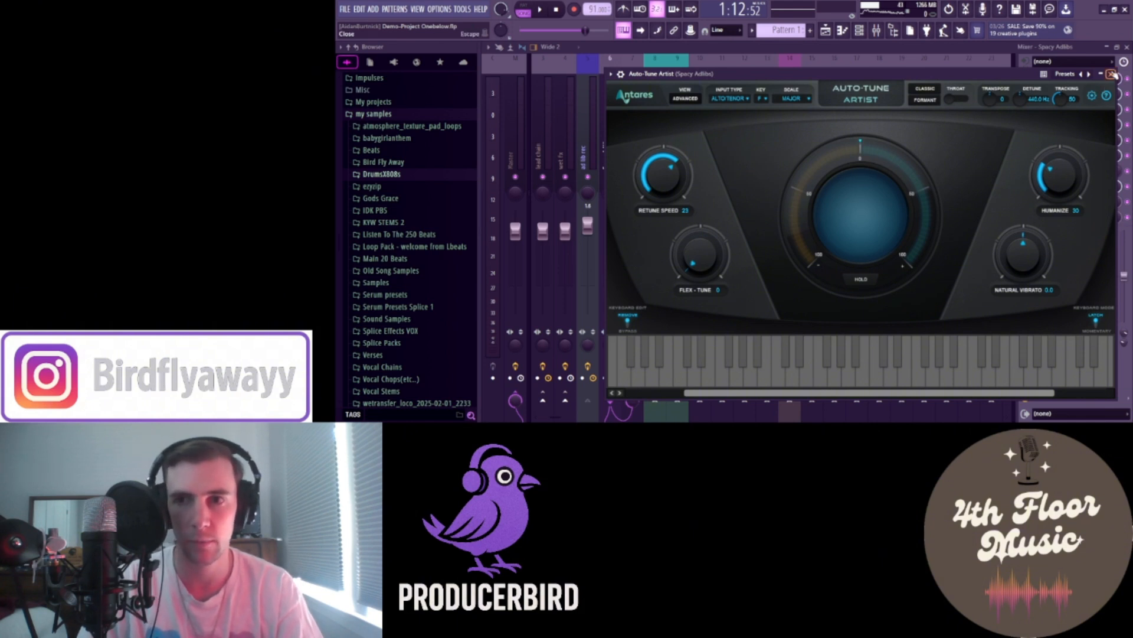
{"action": "left_click", "coordinate": [1110, 73]}
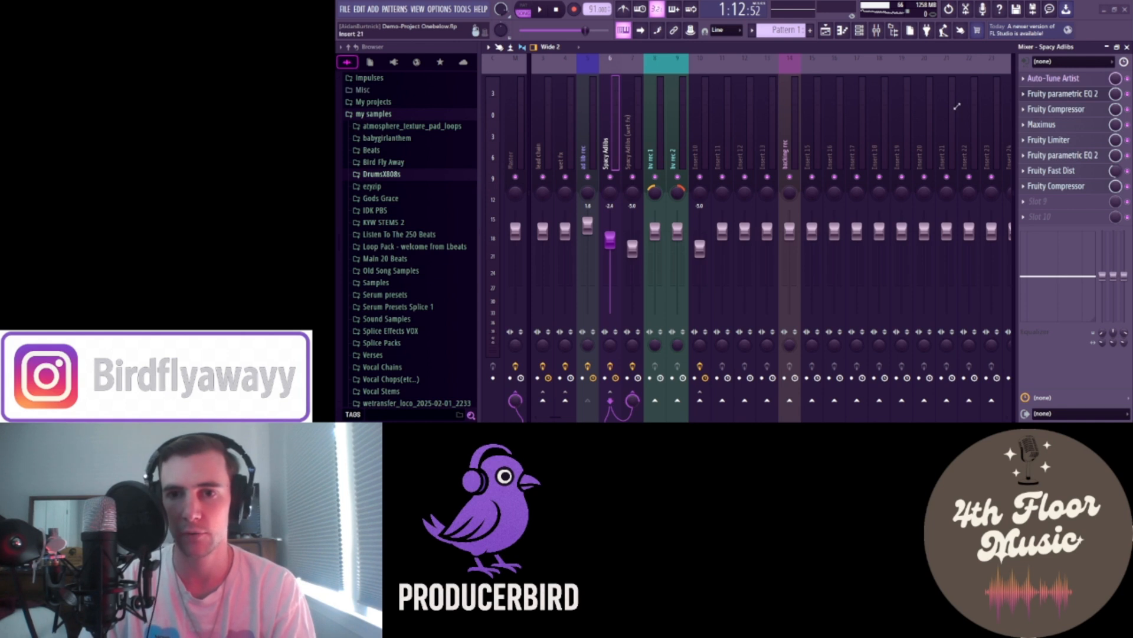
Examine the first Fruity Compressor, the Maximus and the Fruity Limiter settings on the Spacy Adlibs track
{"action": "left_click", "coordinate": [1063, 110]}
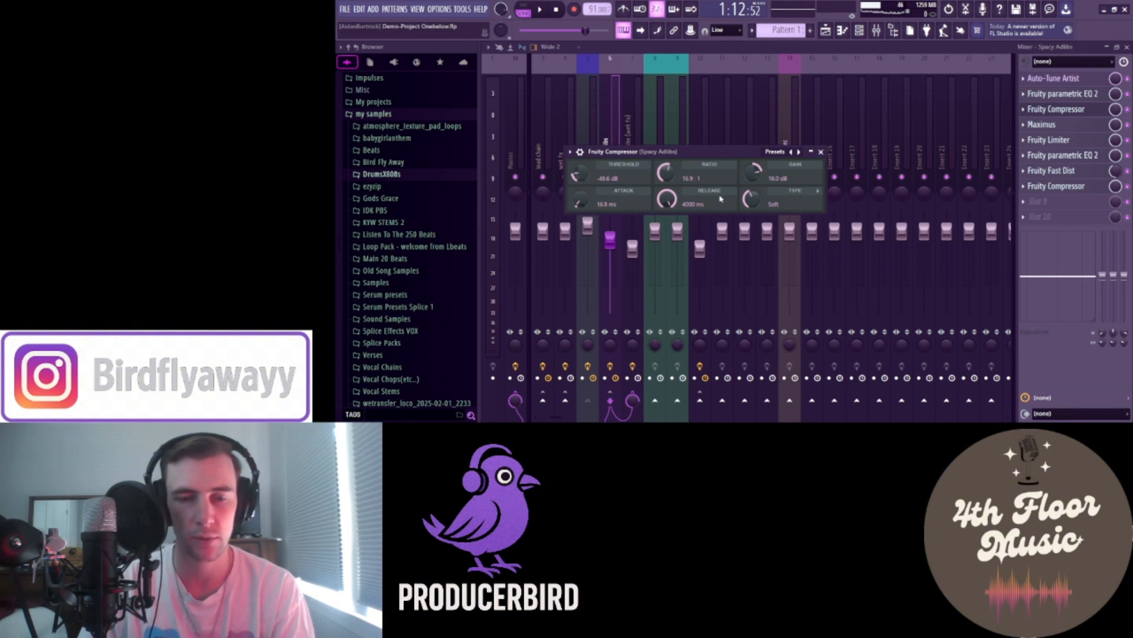
{"action": "left_click", "coordinate": [821, 152]}
{"action": "left_click", "coordinate": [1042, 124]}
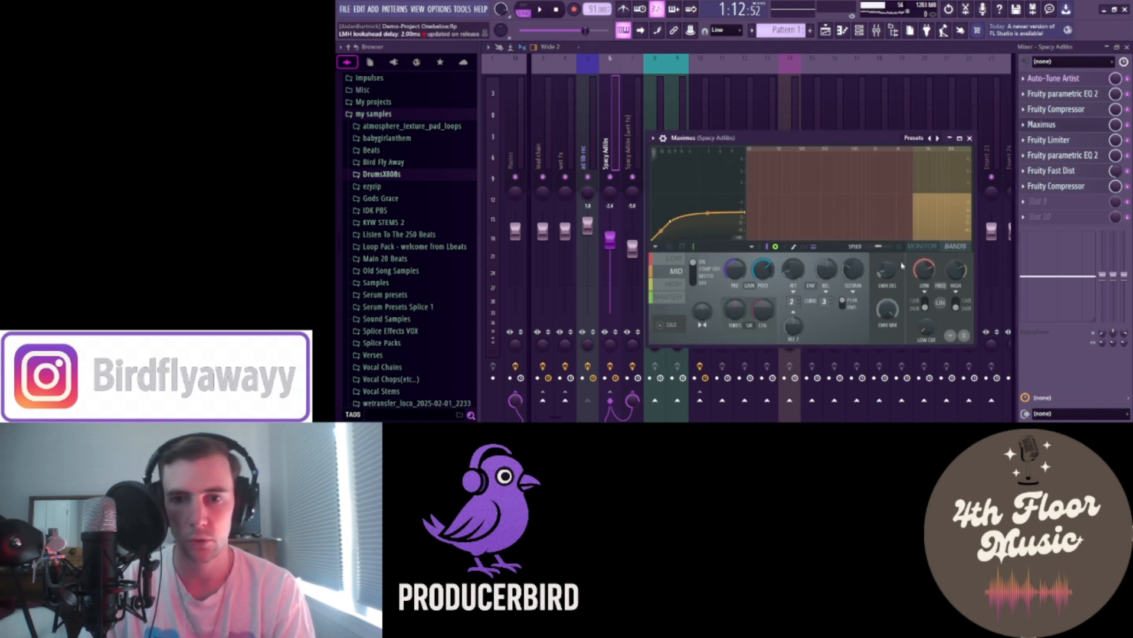
{"action": "left_click", "coordinate": [969, 138]}
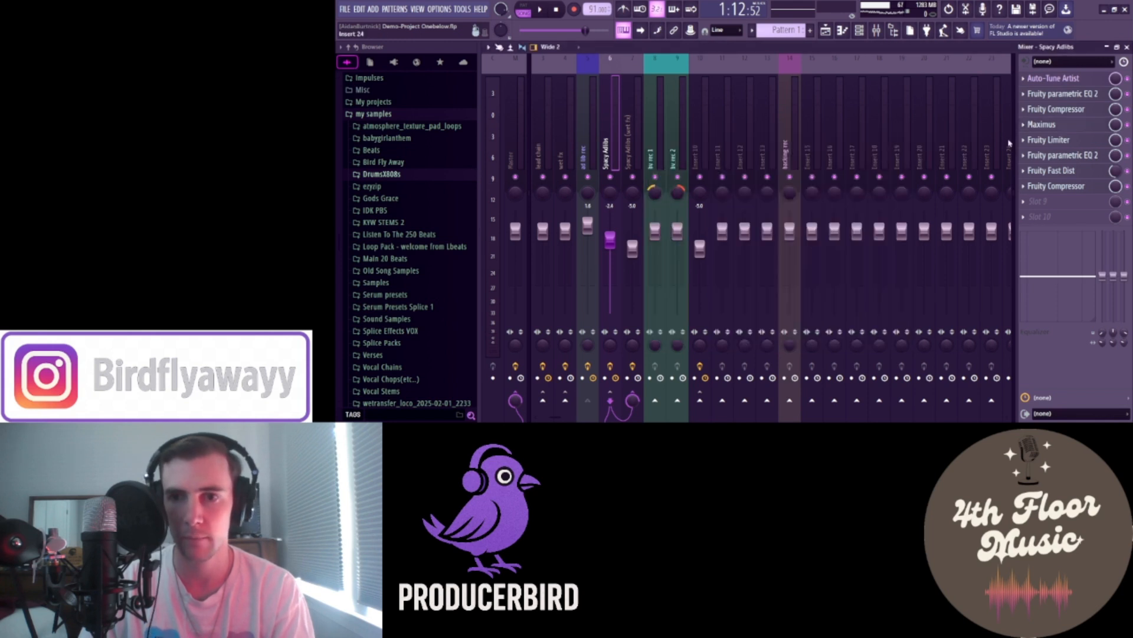
{"action": "left_click", "coordinate": [1058, 141]}
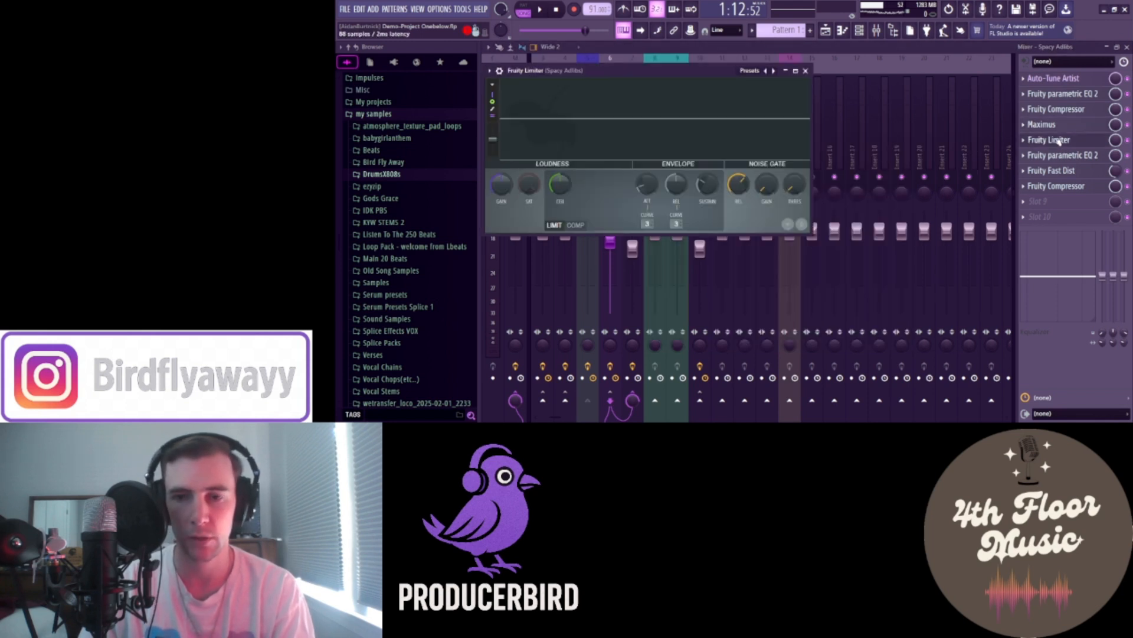